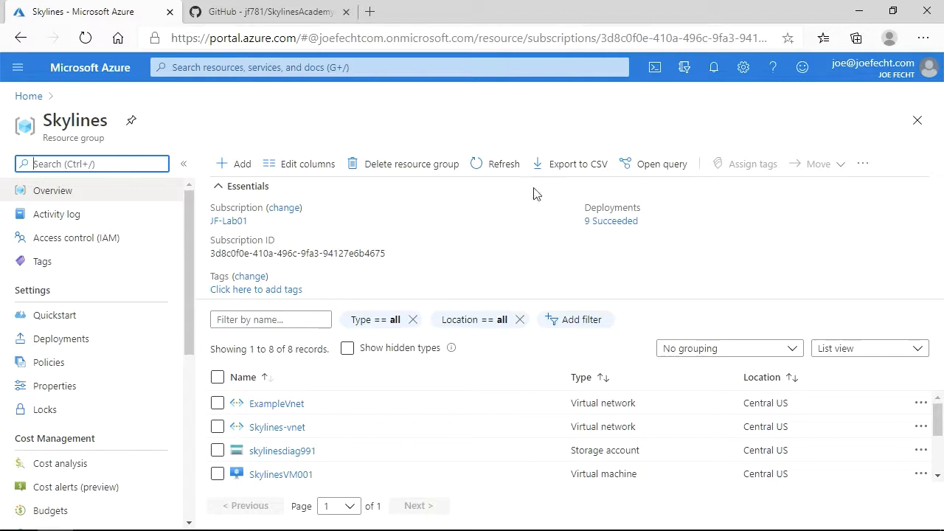
Step: Search the portal for App Service plans and start creating a new App Service plan
click(418, 68)
text(a)
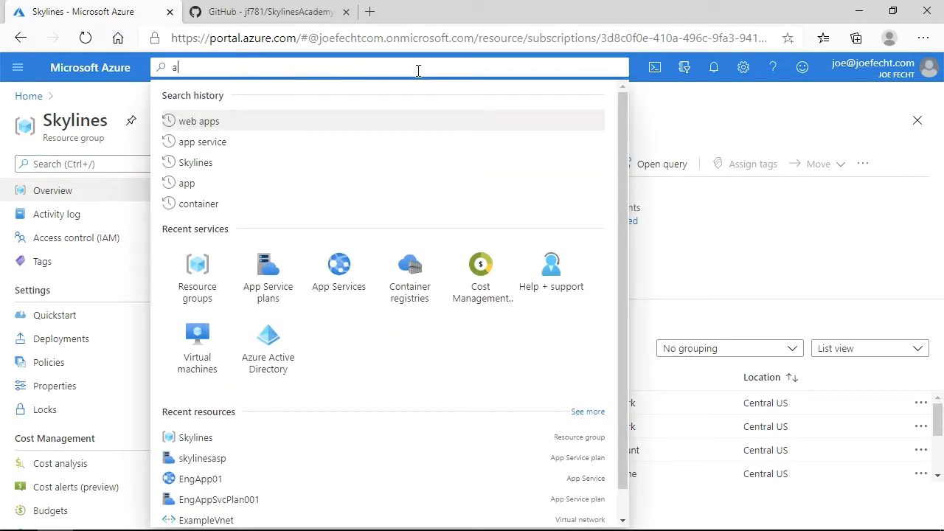
text(pp service pl)
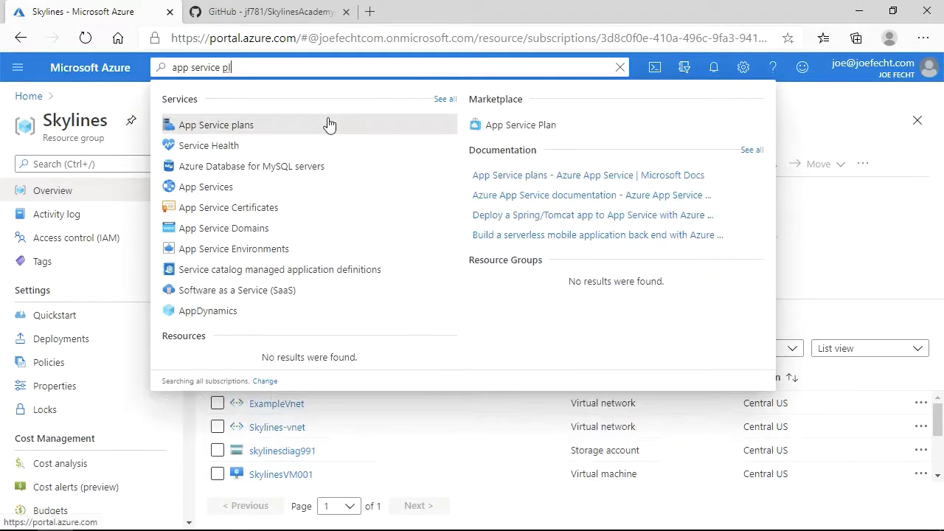
click(328, 123)
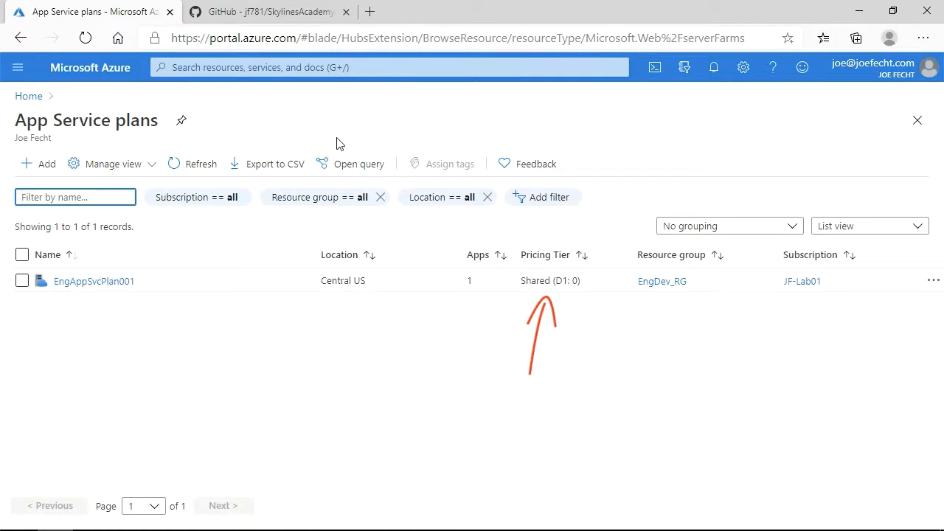
click(46, 165)
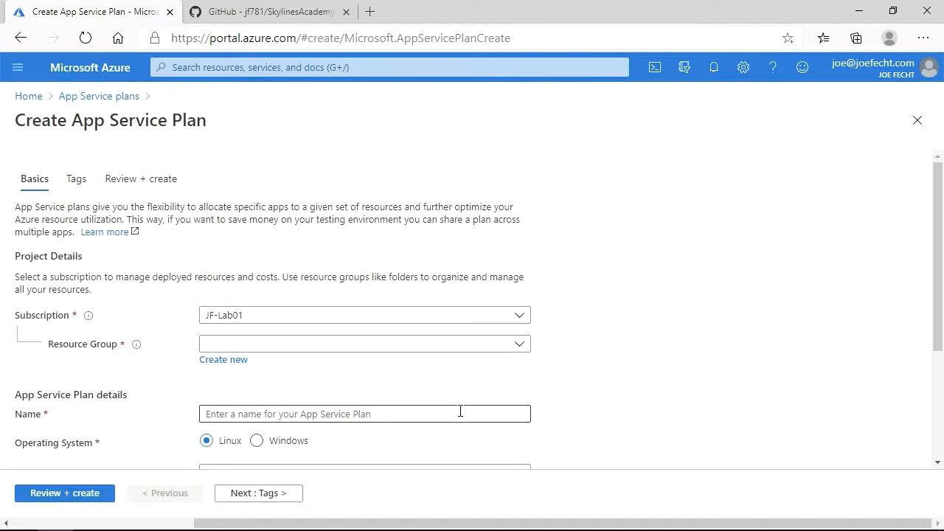
Step: Assign the new App Service plan to the existing Skylines resource group
scroll(577, 402, down, 2)
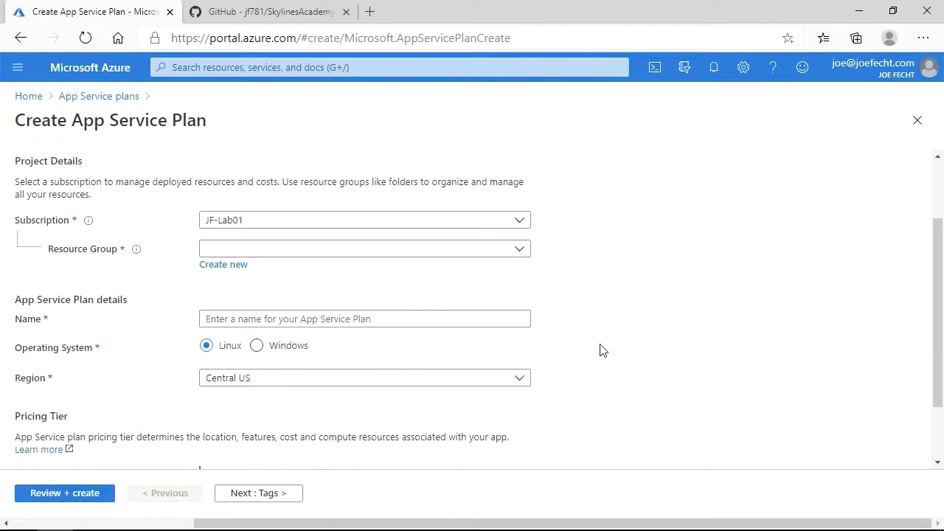
click(520, 250)
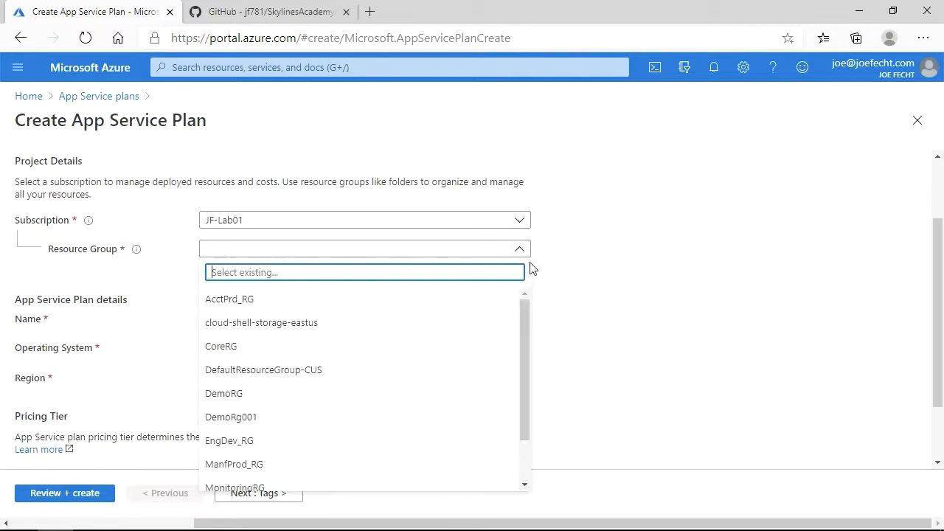
drag(524, 303, 497, 390)
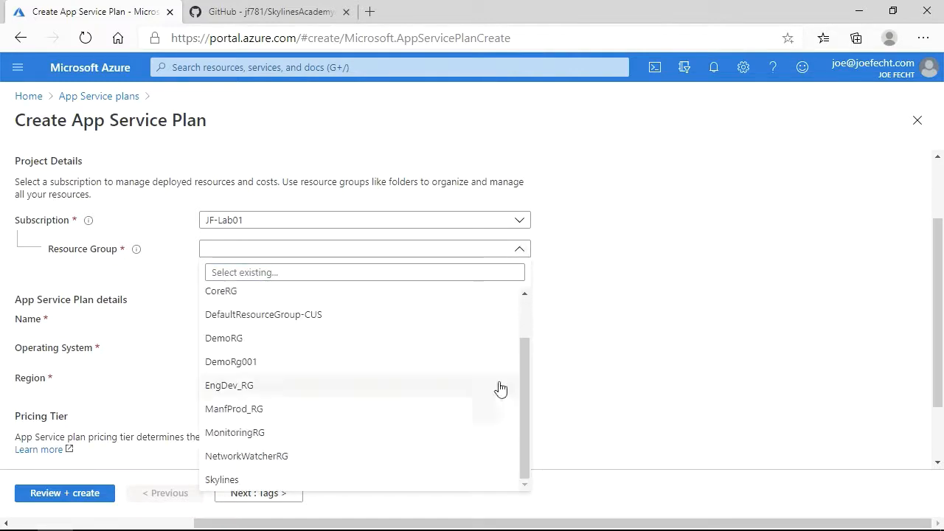
click(330, 478)
Step: Name the App Service plan SkylinesASP01 and set its operating system to Windows
click(441, 319)
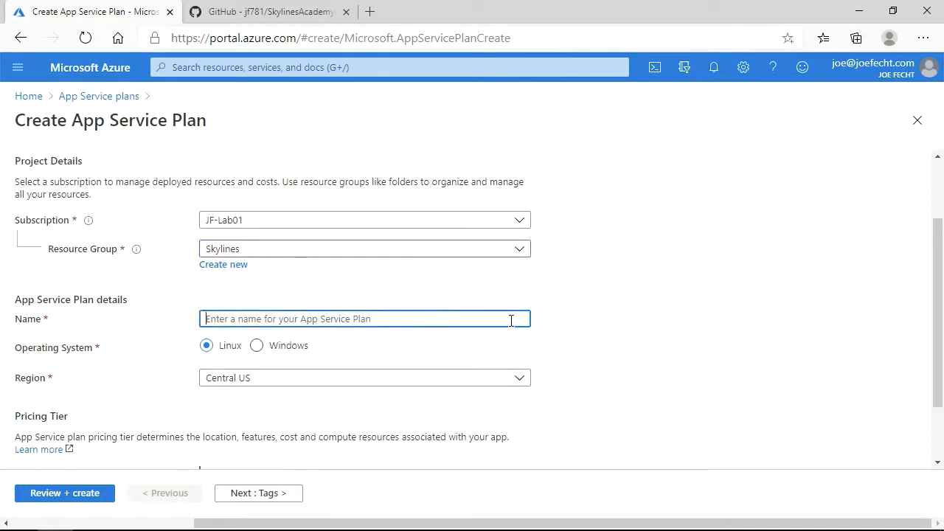
text(Skyline)
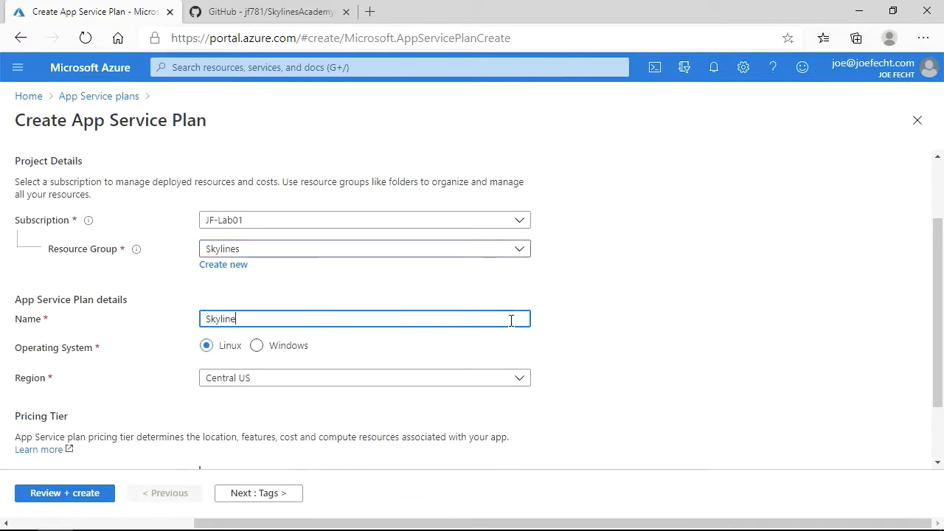
text(sASP01)
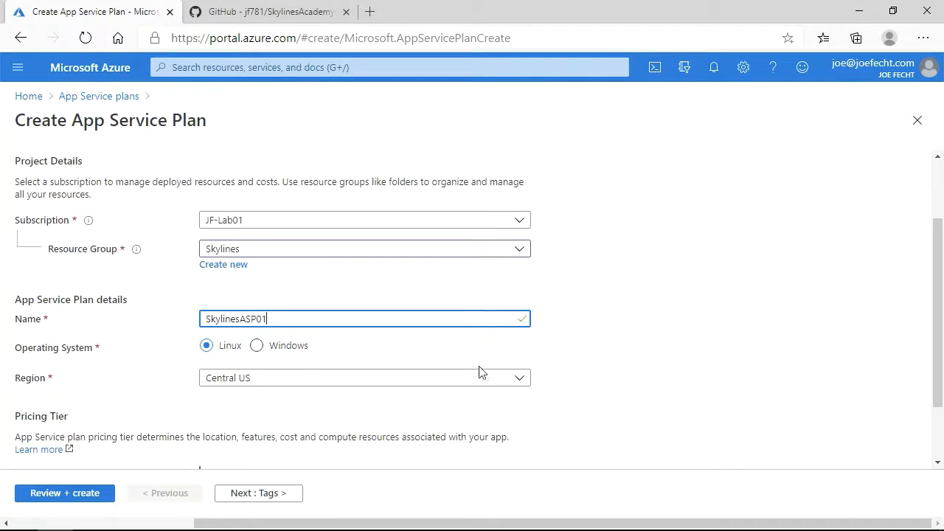
click(290, 355)
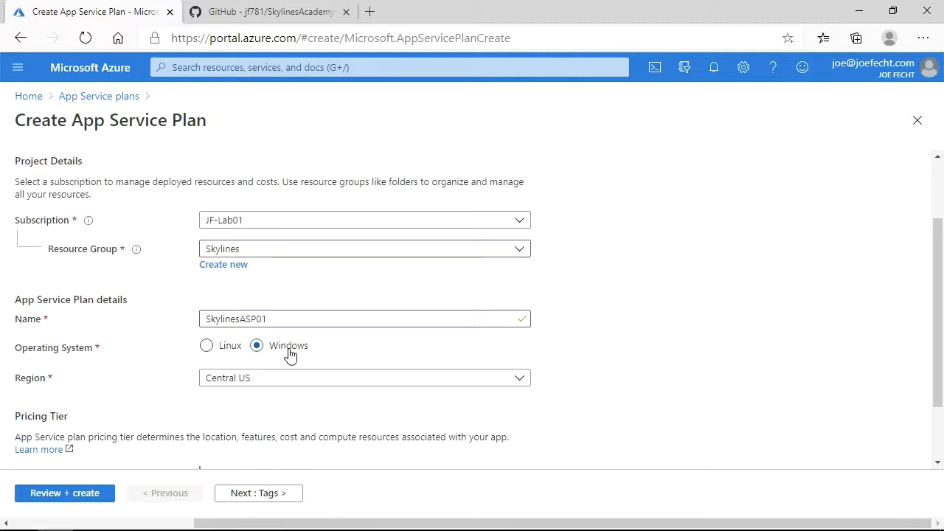
Step: Examine the Dev / Test pricing tiers for the plan, comparing the features and hardware included with F1, D1 and B1
scroll(545, 382, down, 1)
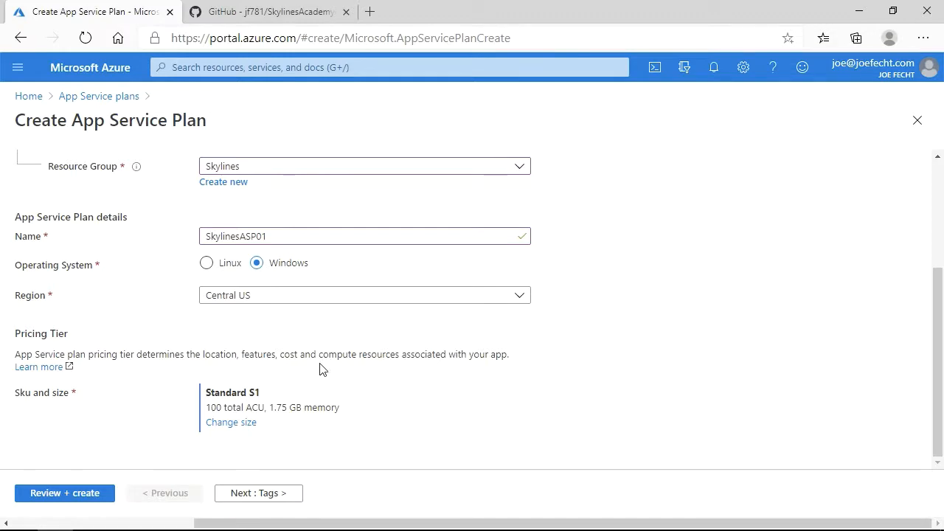
click(248, 424)
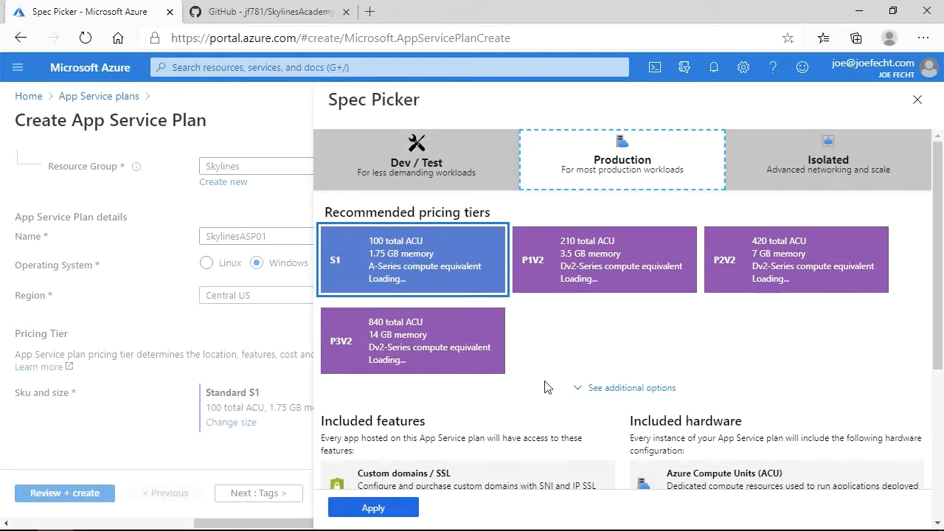
click(443, 167)
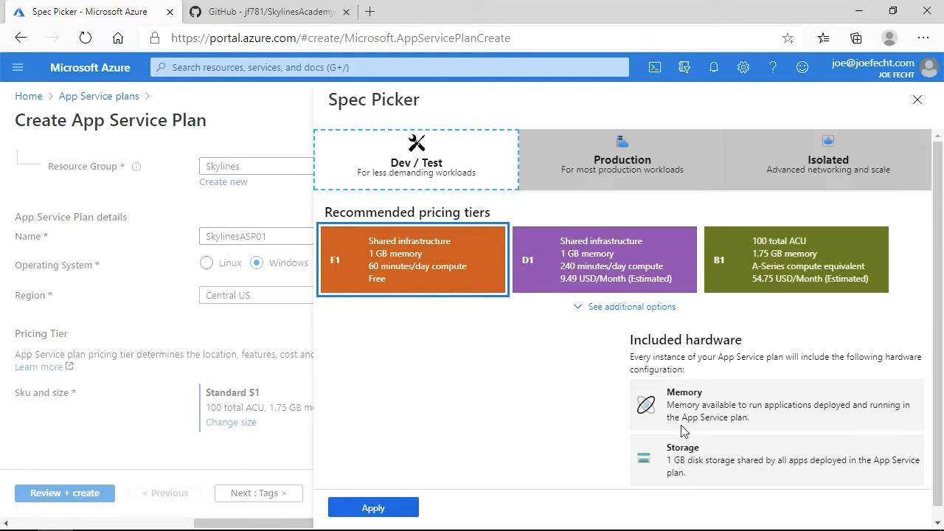
click(580, 275)
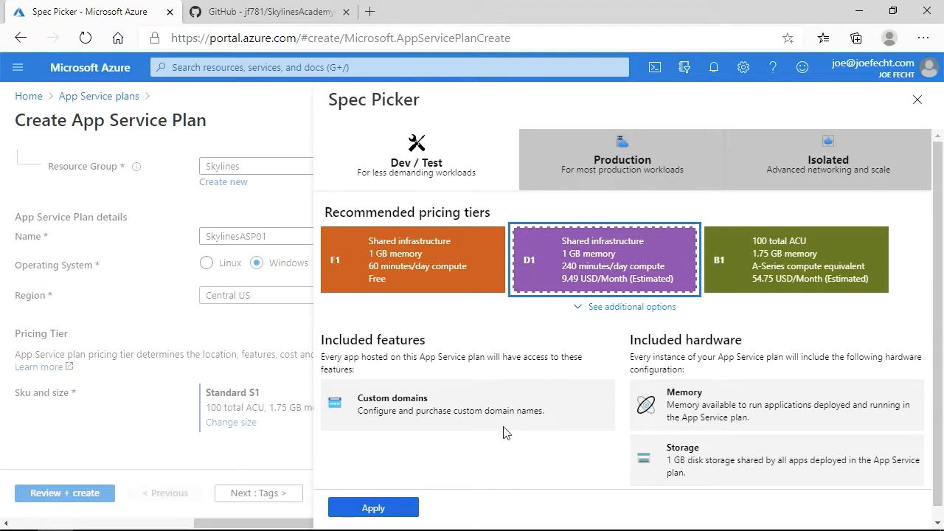
click(778, 281)
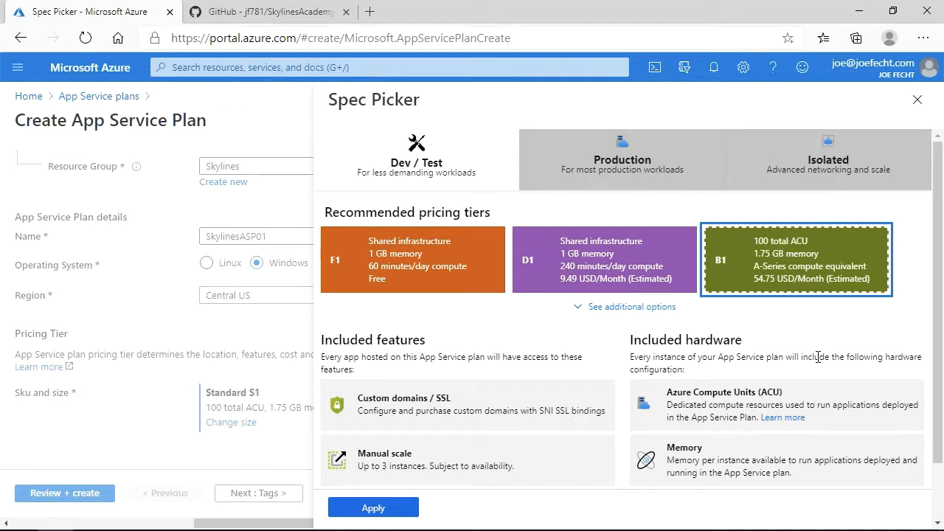
scroll(816, 357, down, 2)
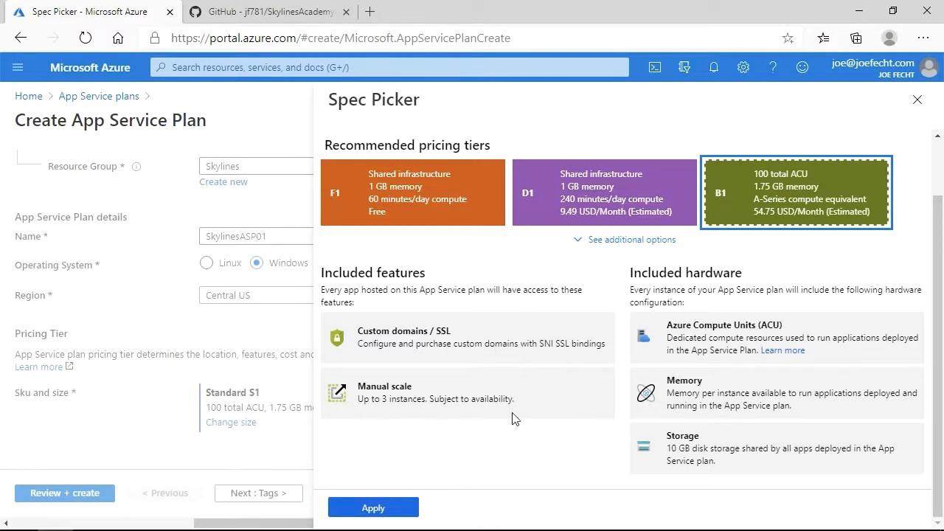
scroll(520, 402, up, 1)
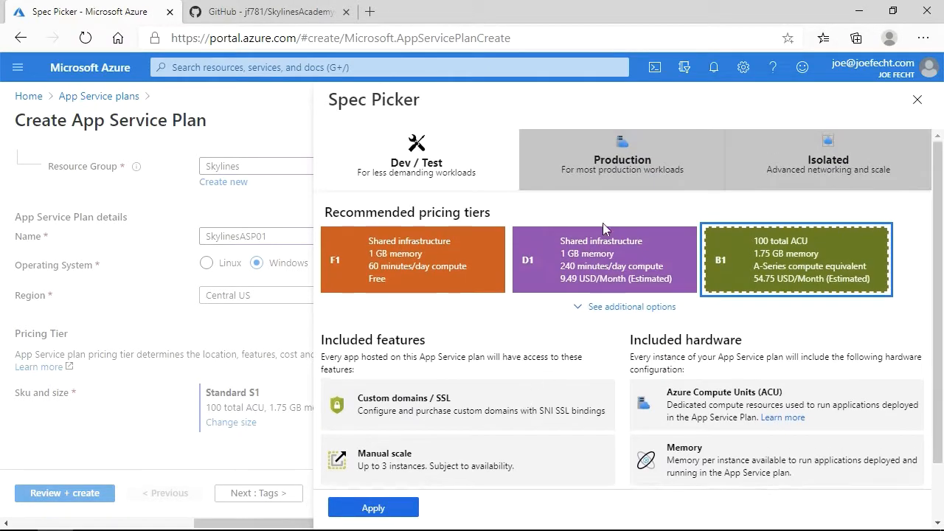
Step: Review the features included in the Production S1 pricing tier and apply S1 to the plan
click(607, 177)
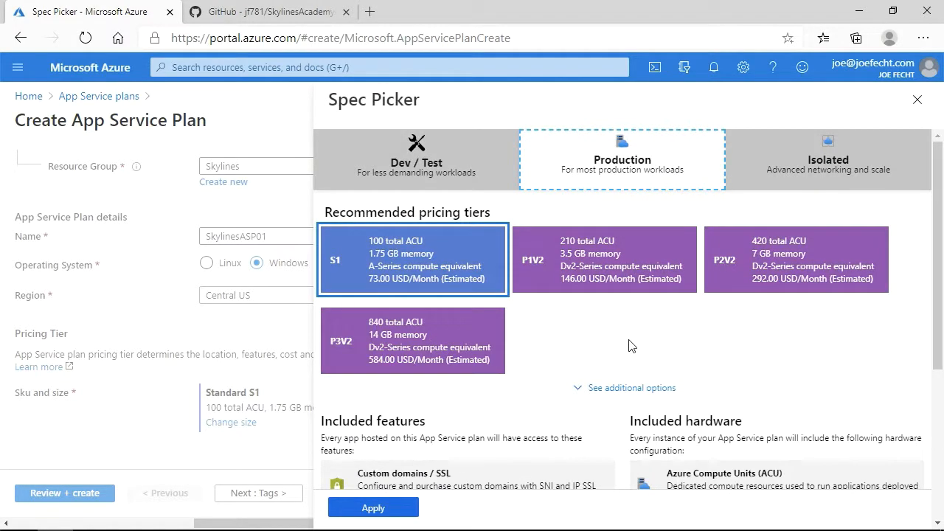
scroll(631, 345, down, 2)
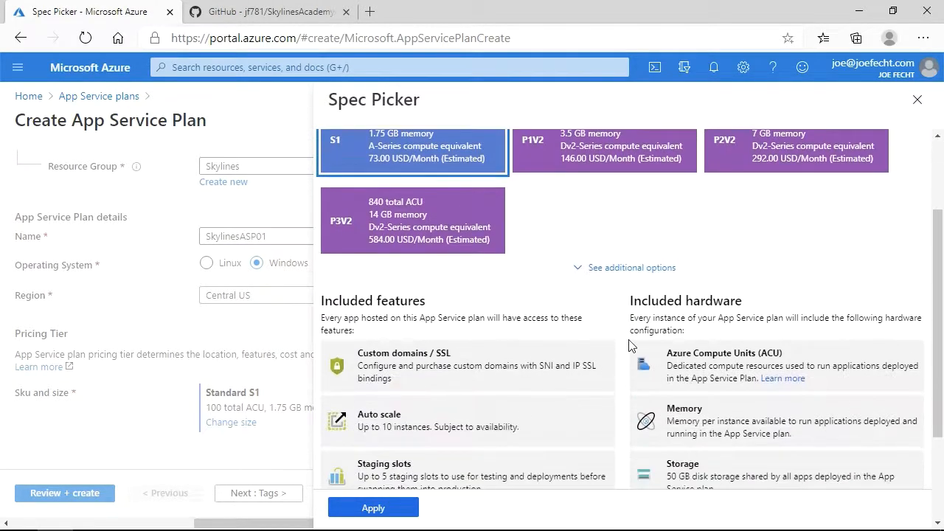
scroll(631, 345, down, 1)
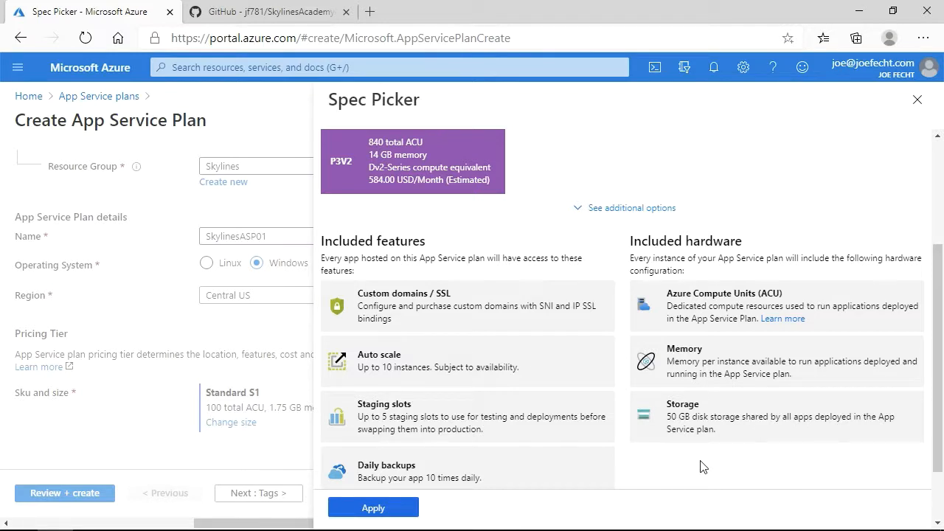
scroll(703, 467, down, 1)
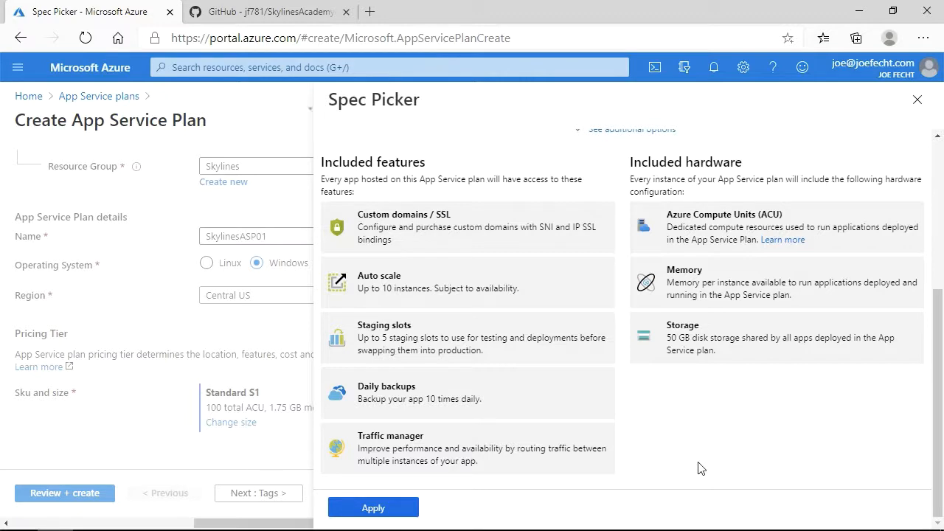
scroll(700, 468, up, 4)
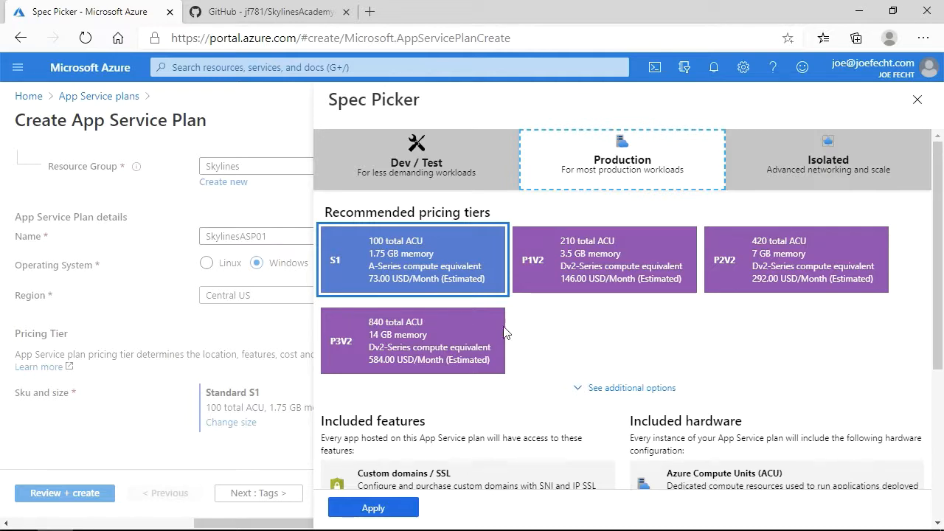
click(400, 512)
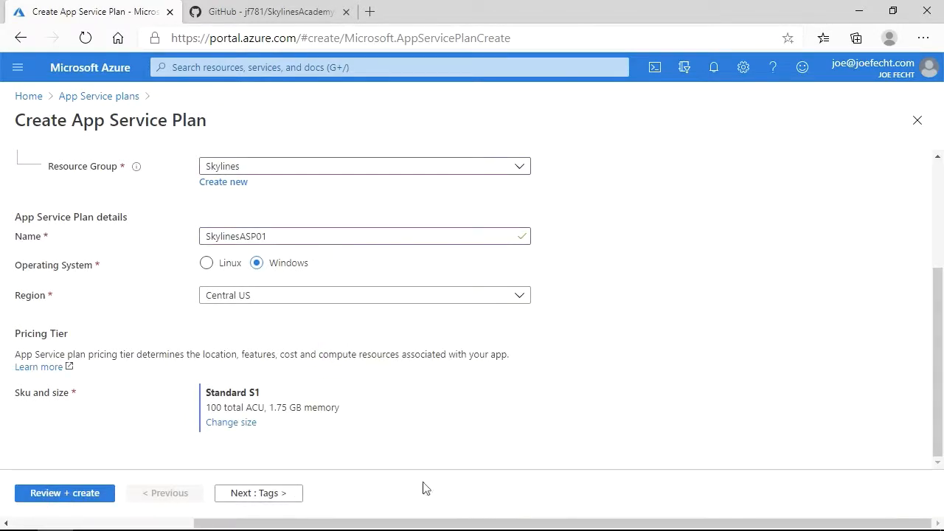
Step: Create the App Service plan without tags, and open the list of apps of the deployed plan
click(298, 493)
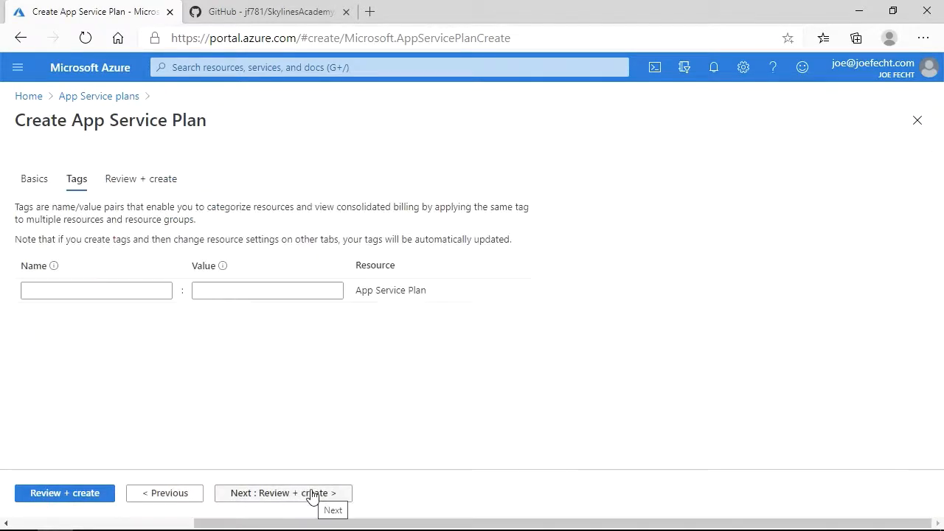
click(310, 495)
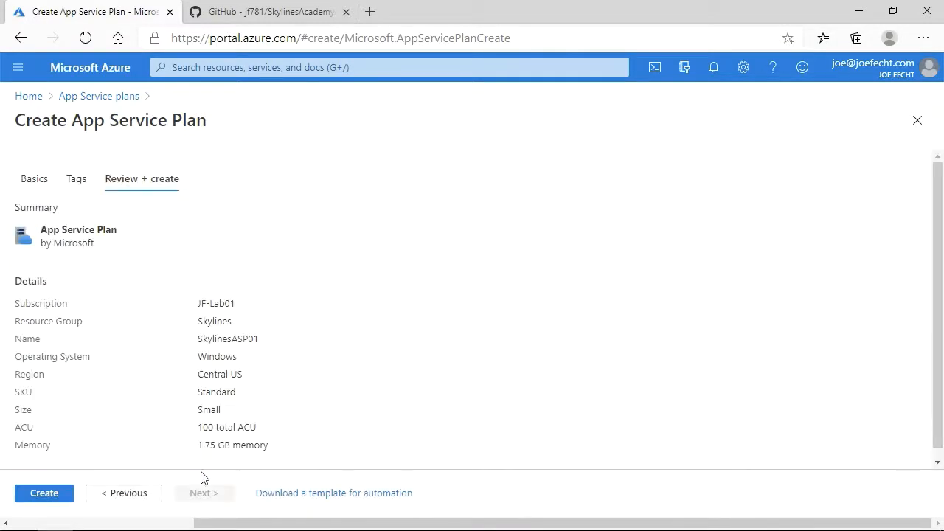
click(61, 494)
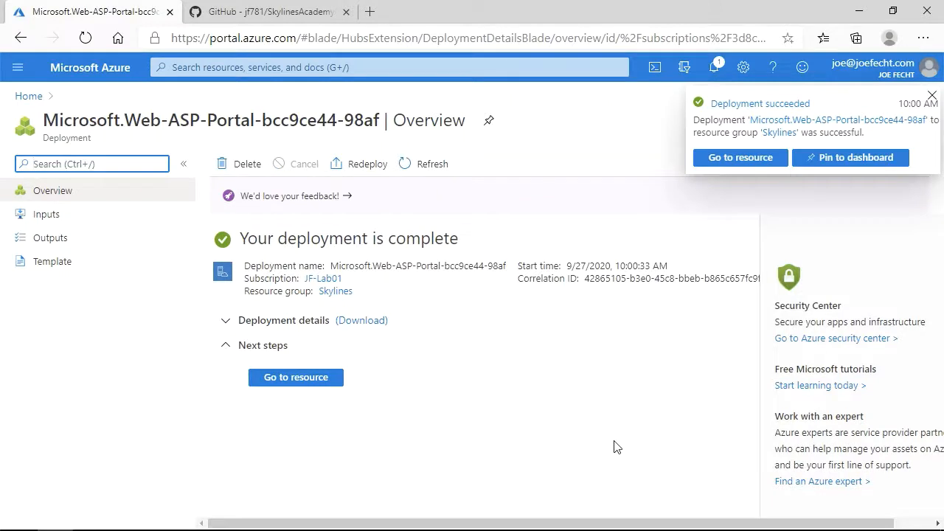
click(326, 380)
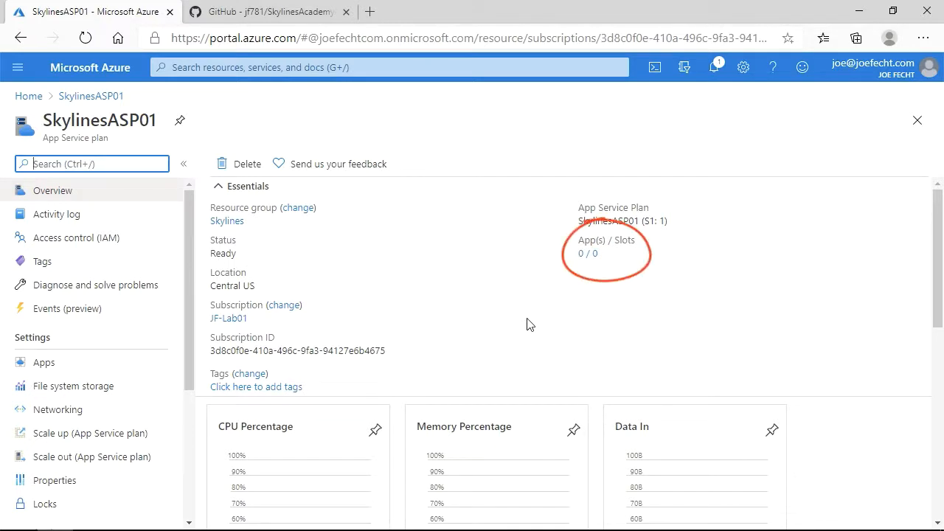
click(130, 362)
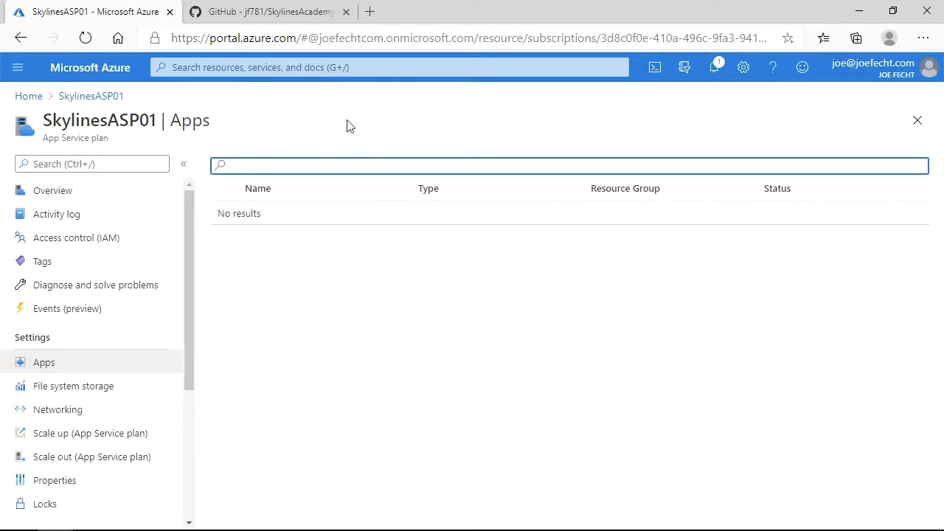
Step: Search the portal for web apps, open App Services and start creating a new web app
click(336, 62)
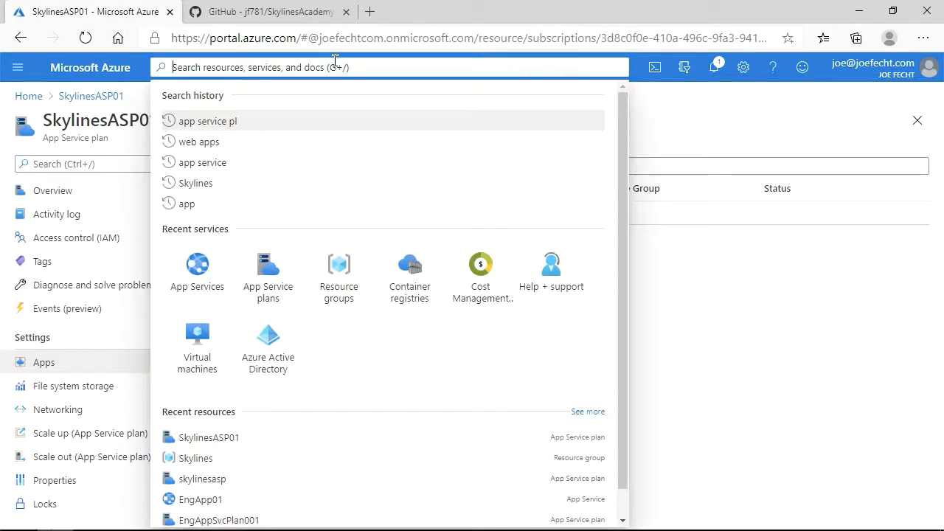
text(web apps)
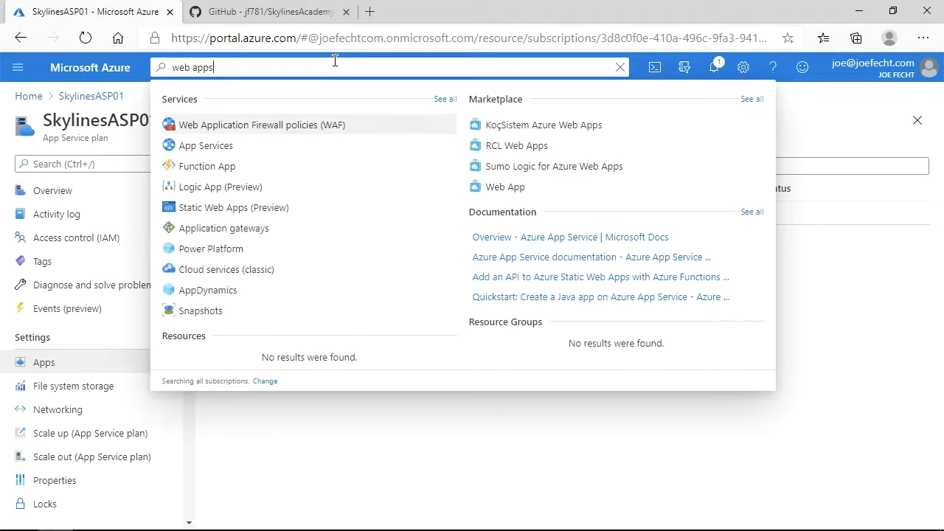
click(274, 122)
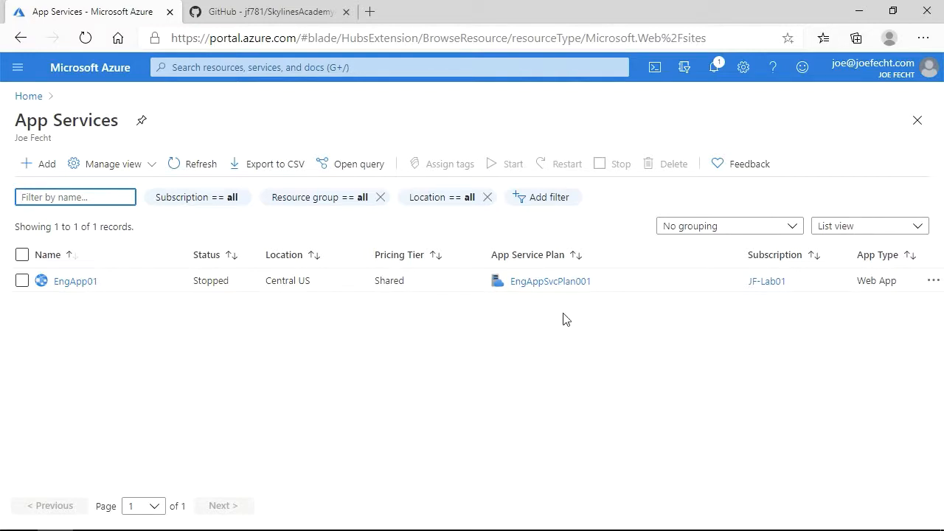
click(42, 163)
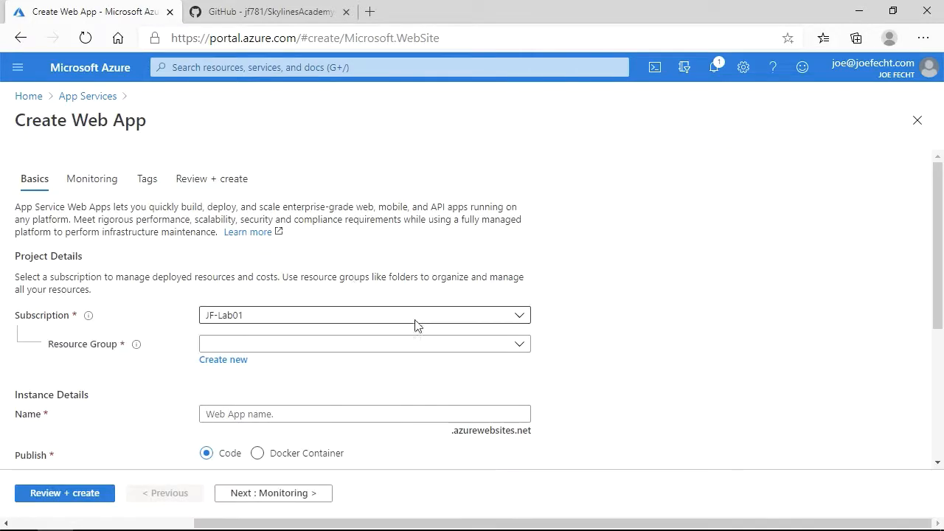
Step: Assign the new web app to the existing Skylines resource group
click(434, 342)
drag(524, 233, 524, 274)
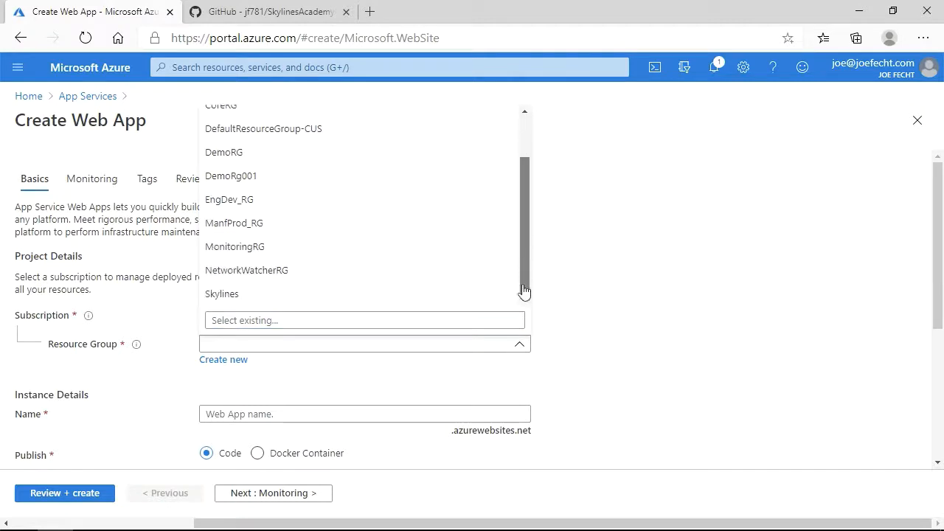
click(455, 300)
scroll(670, 331, down, 2)
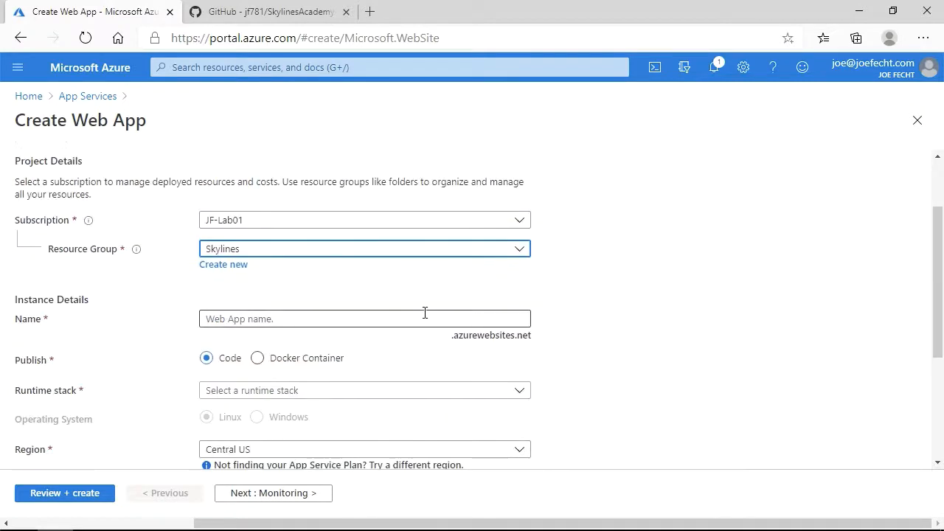
Step: Name the new web app skylinesdemowebapp
click(424, 313)
text(skyline)
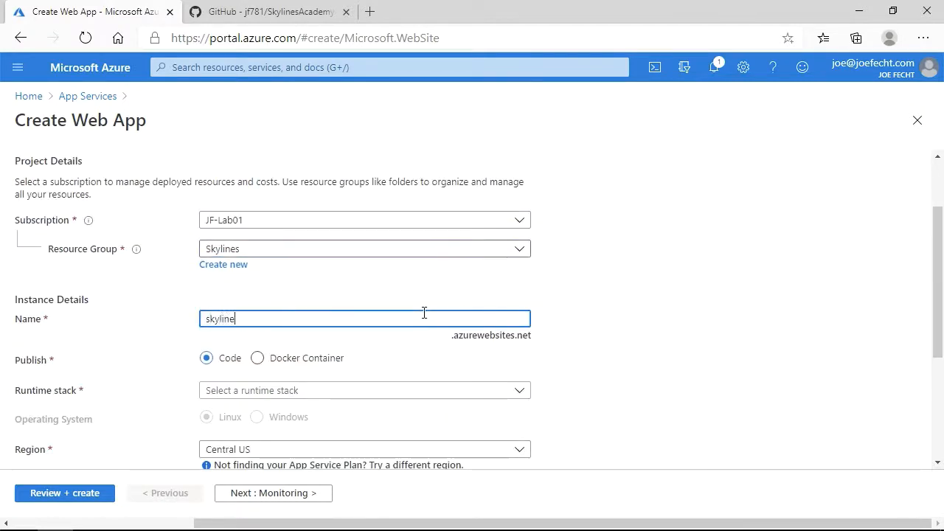
text(sdemoweb)
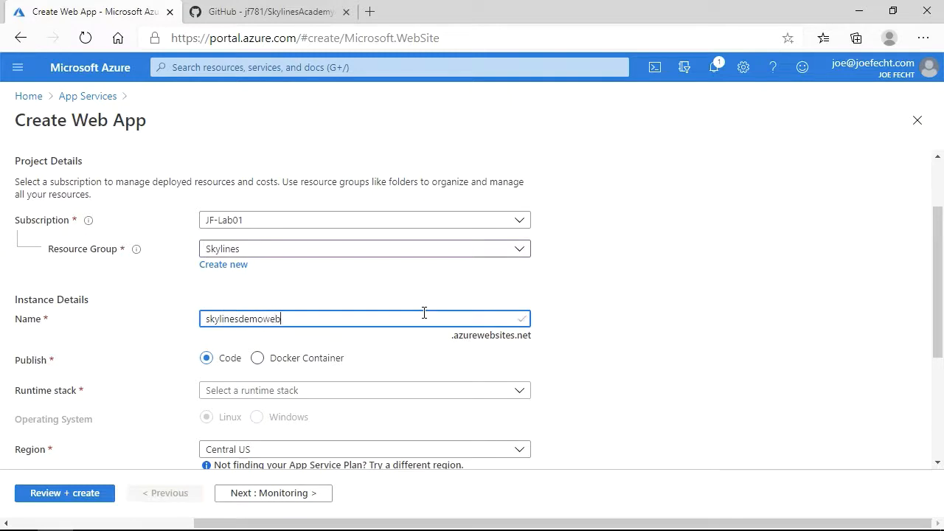
text(app)
click(623, 319)
Step: Set the web app to publish as code with the .NET Core 3.1 (LTS) runtime stack
scroll(625, 318, down, 1)
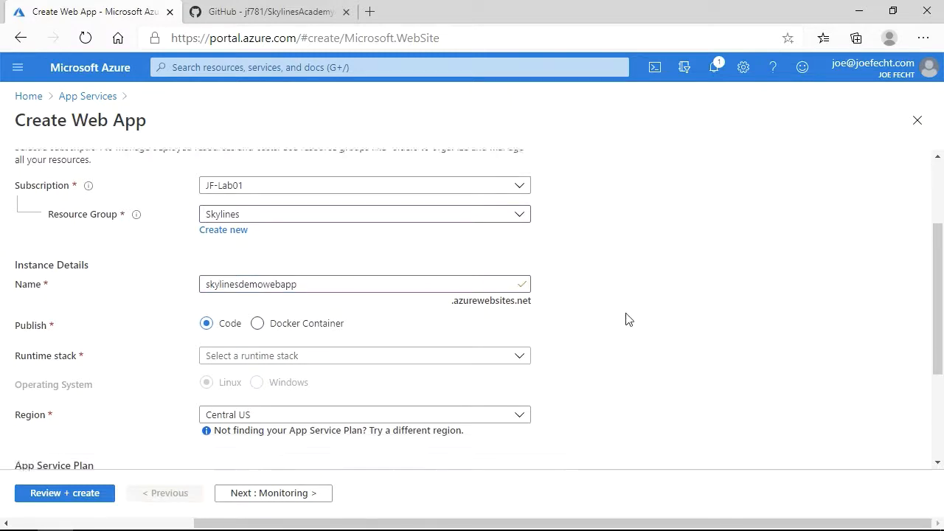
scroll(626, 318, down, 1)
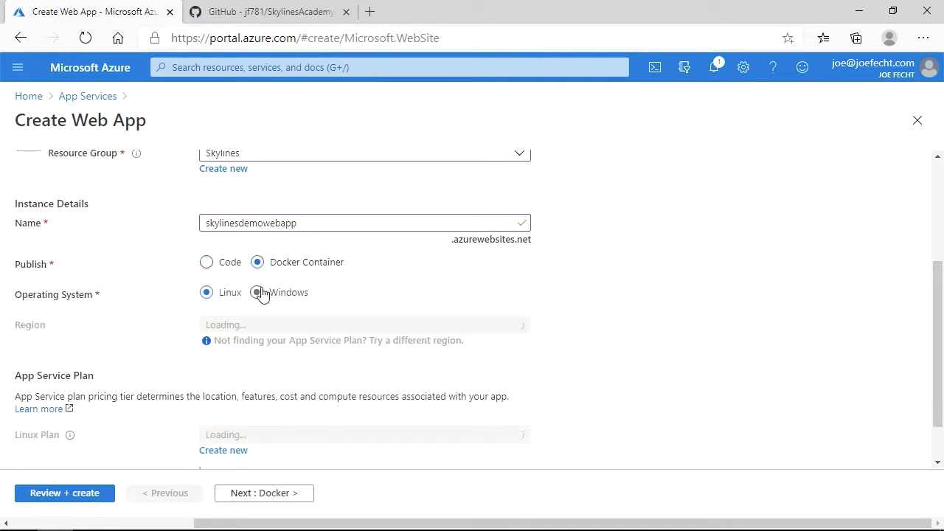
click(222, 266)
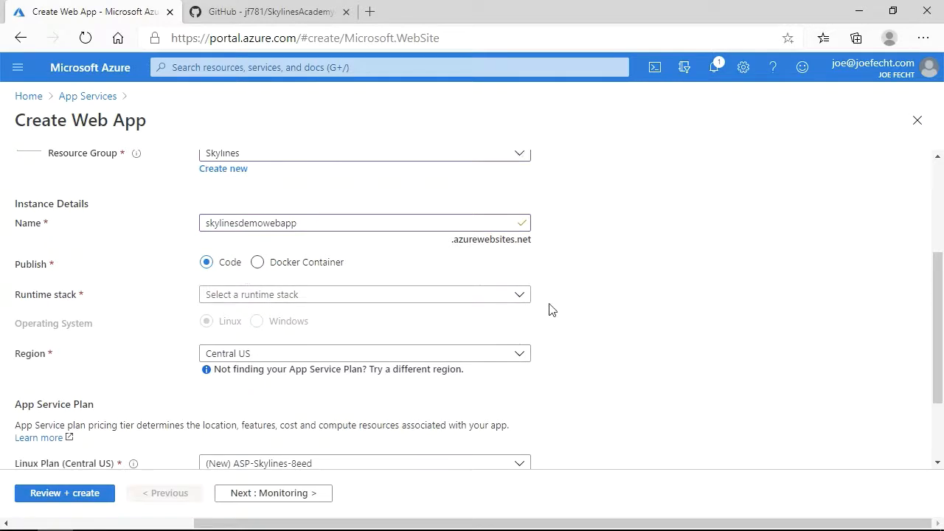
click(527, 298)
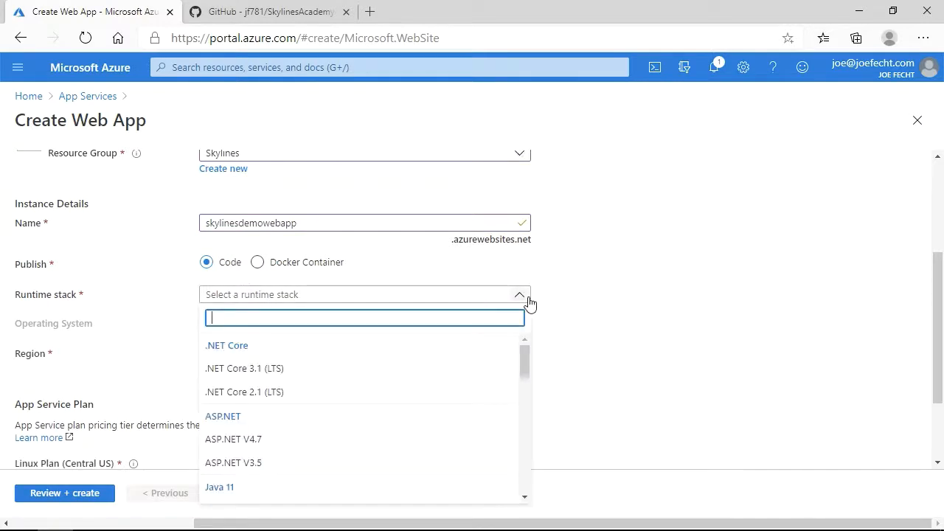
click(483, 369)
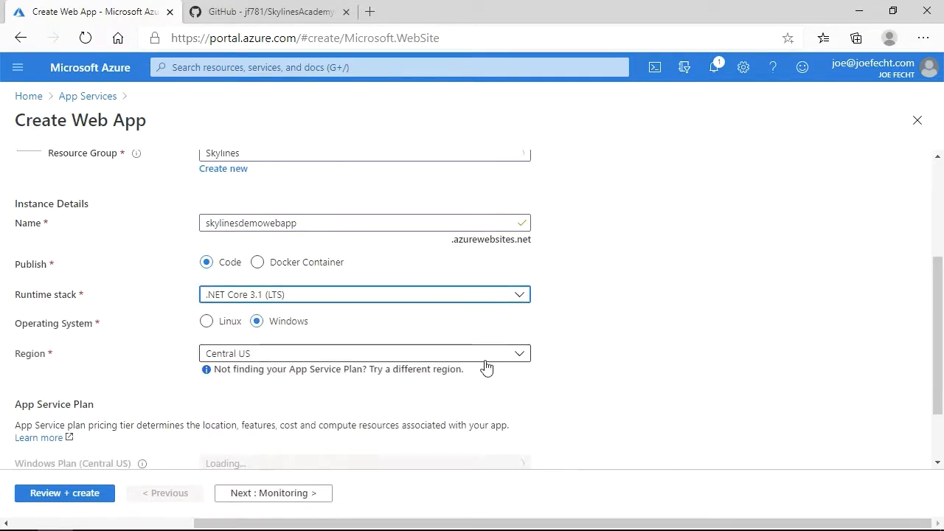
Step: Check which Windows App Service plans in Central US are available for the web app
scroll(626, 384, down, 2)
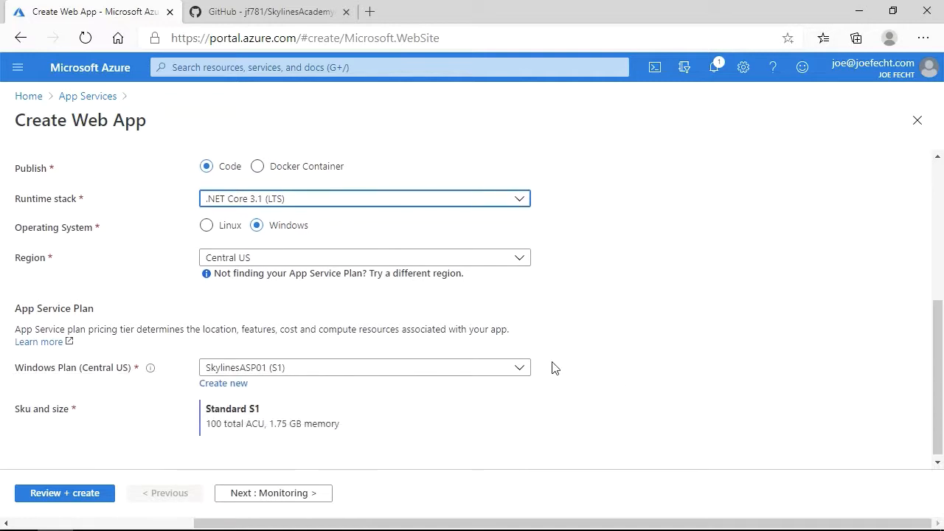
click(308, 371)
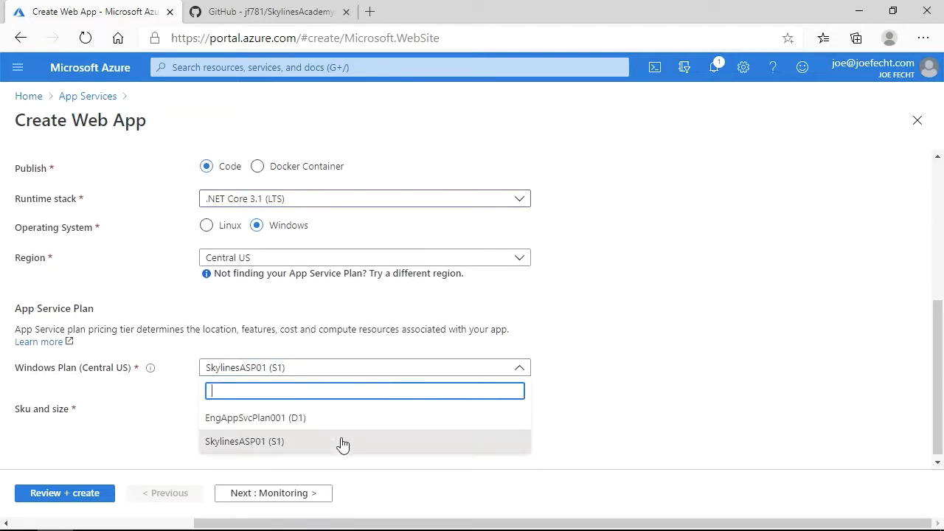
click(721, 361)
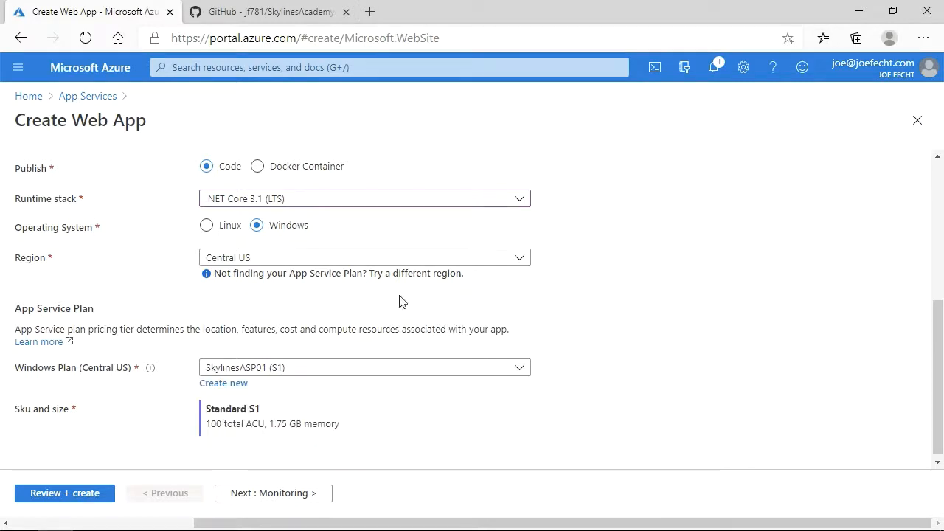
Step: Try Linux as the operating system, check the available Linux plans, and go back to Windows
click(206, 227)
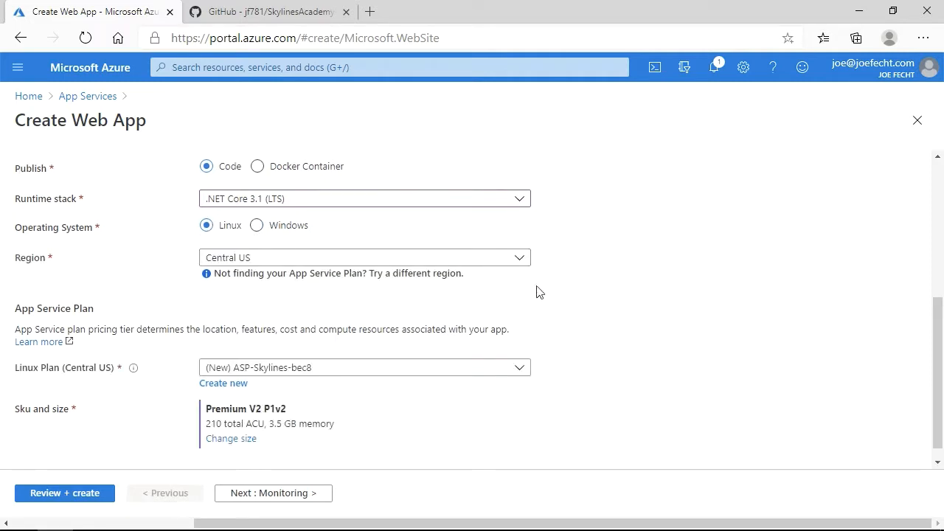
click(519, 367)
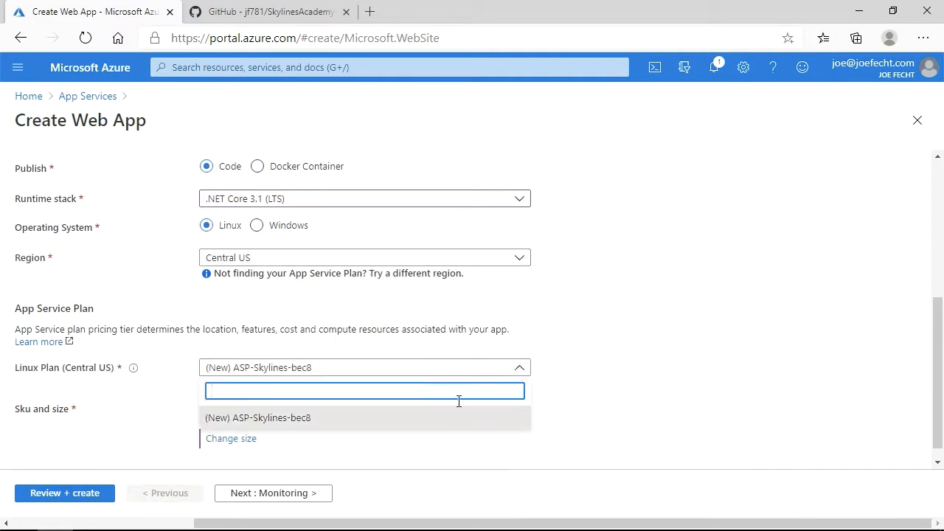
click(494, 419)
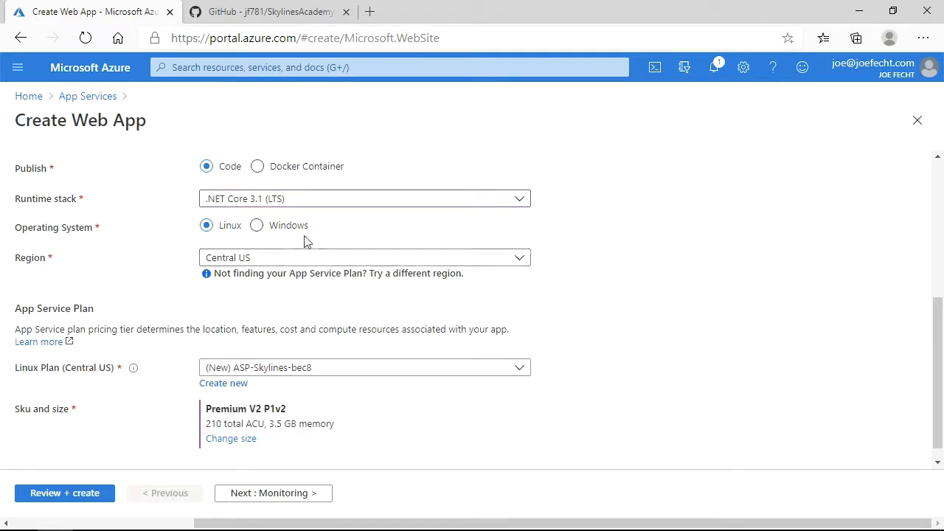
click(271, 224)
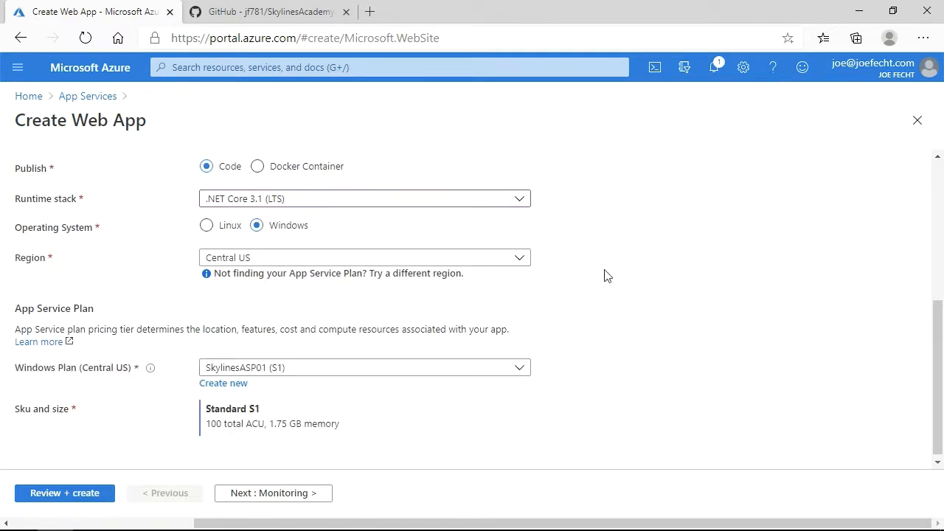
Step: Assign the web app to the SkylinesASP01 (S1) plan and disable Application Insights
click(447, 368)
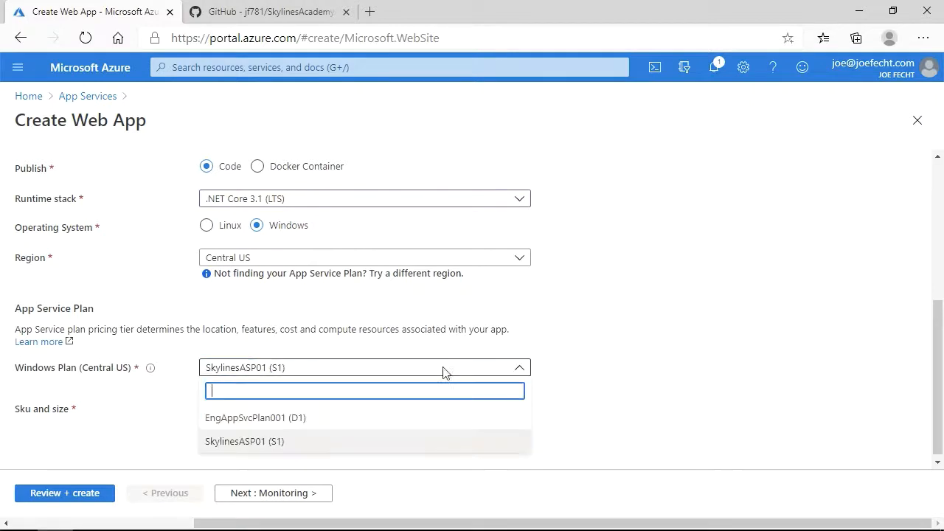
click(288, 446)
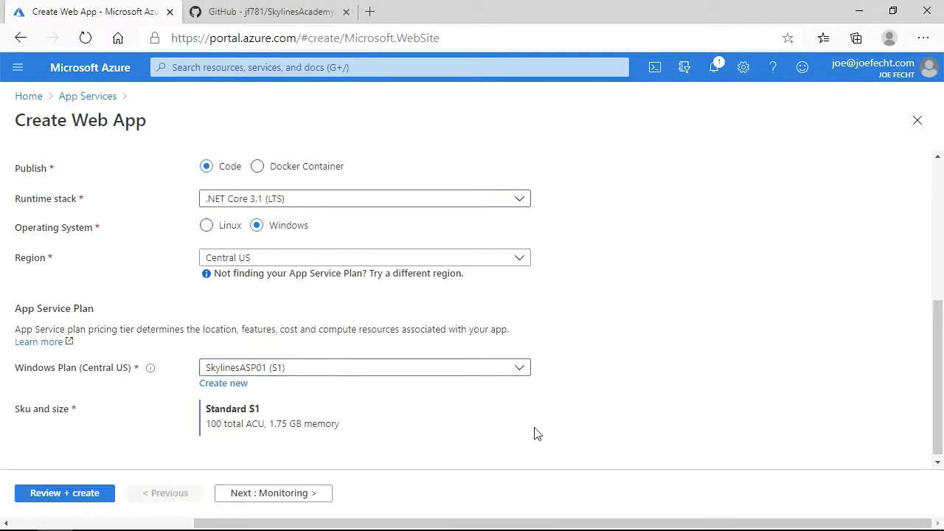
click(246, 494)
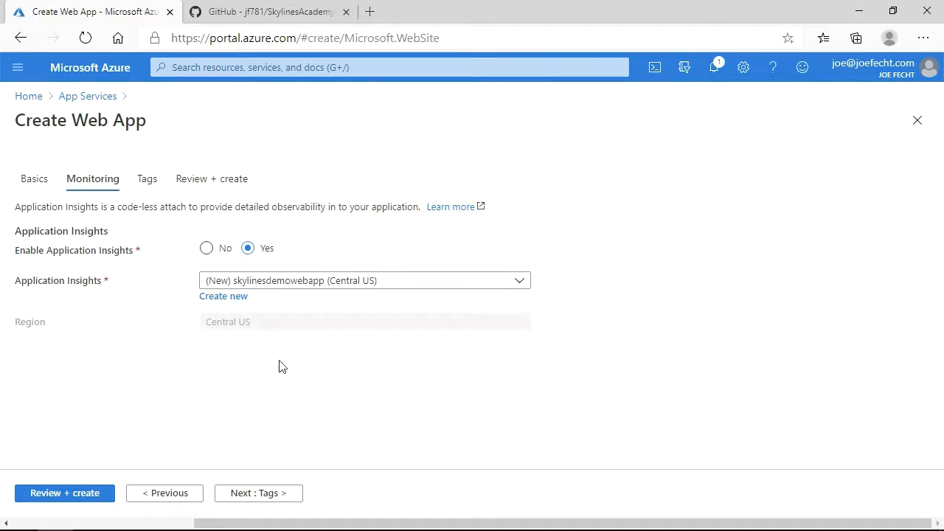
click(206, 249)
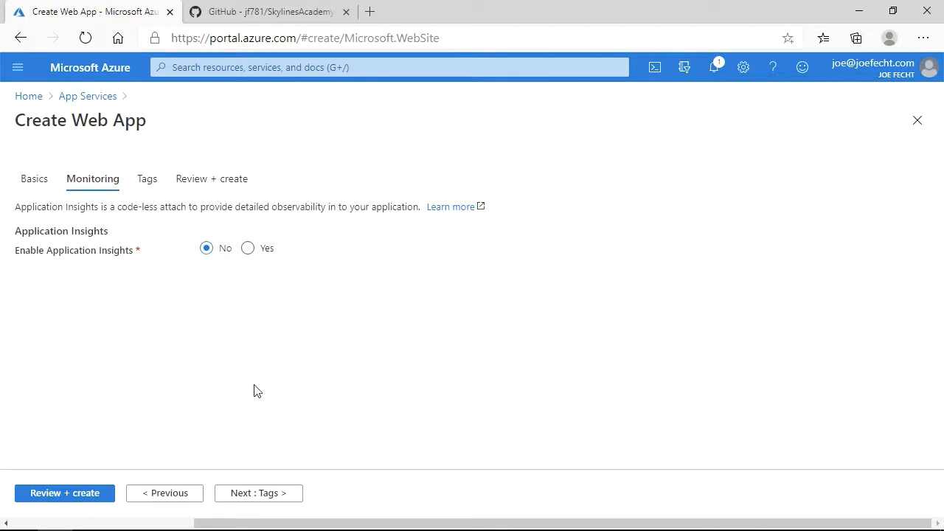
Step: Skip the tags, review the configuration summary and create the web app
click(288, 494)
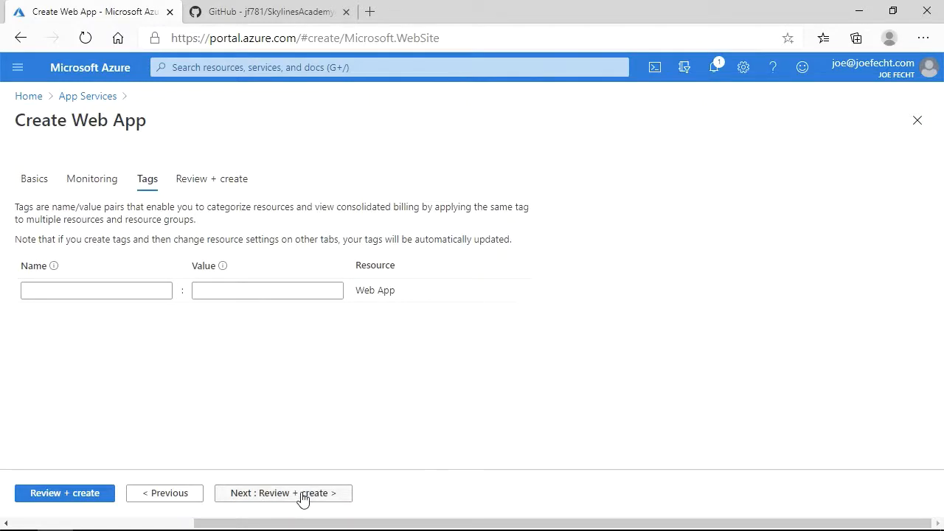
click(271, 494)
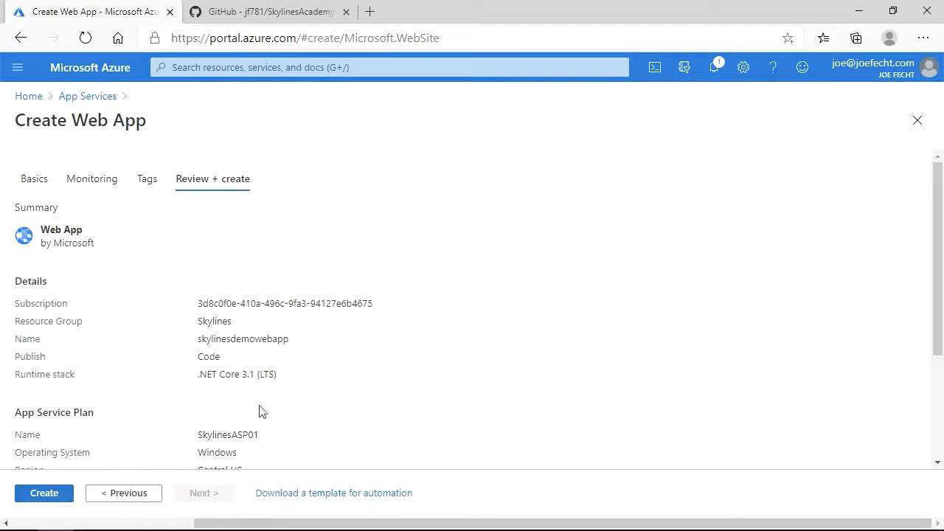
scroll(272, 403, down, 1)
scroll(272, 402, down, 3)
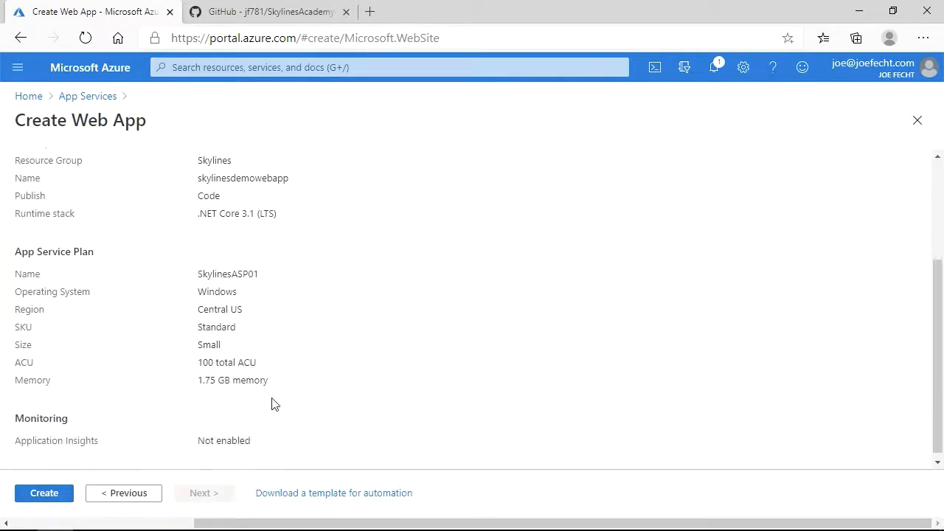
scroll(272, 403, up, 1)
scroll(272, 402, up, 3)
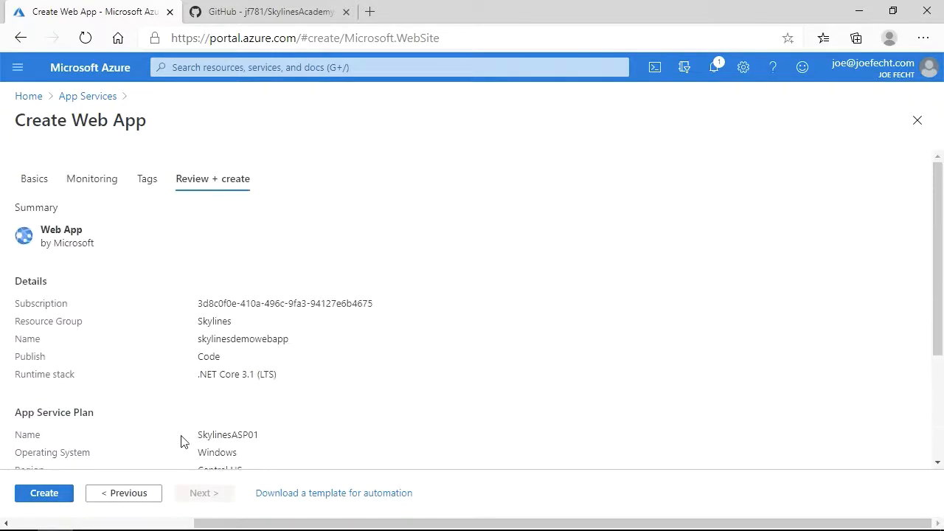
click(52, 492)
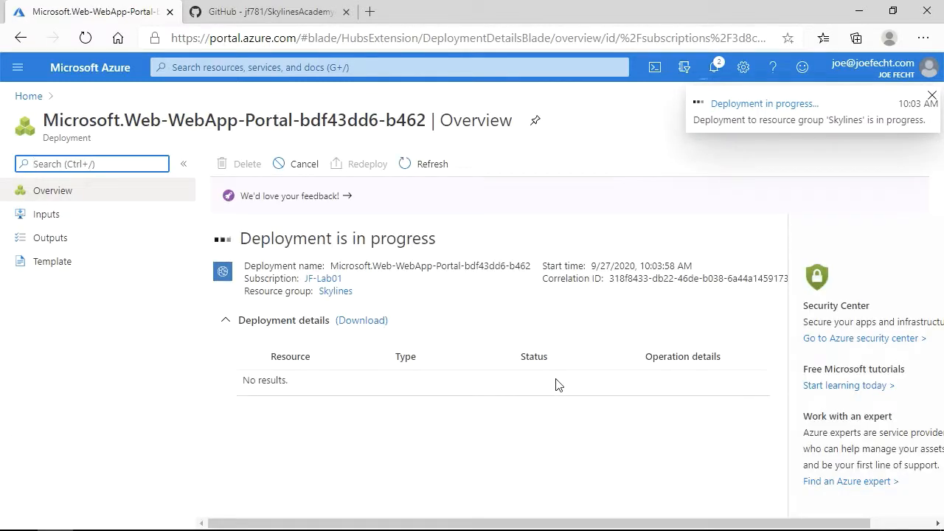
Step: Switch to the GitHub page of the SkylinesAcademy-AZ204 repository and copy its URL
click(272, 17)
scroll(253, 164, up, 3)
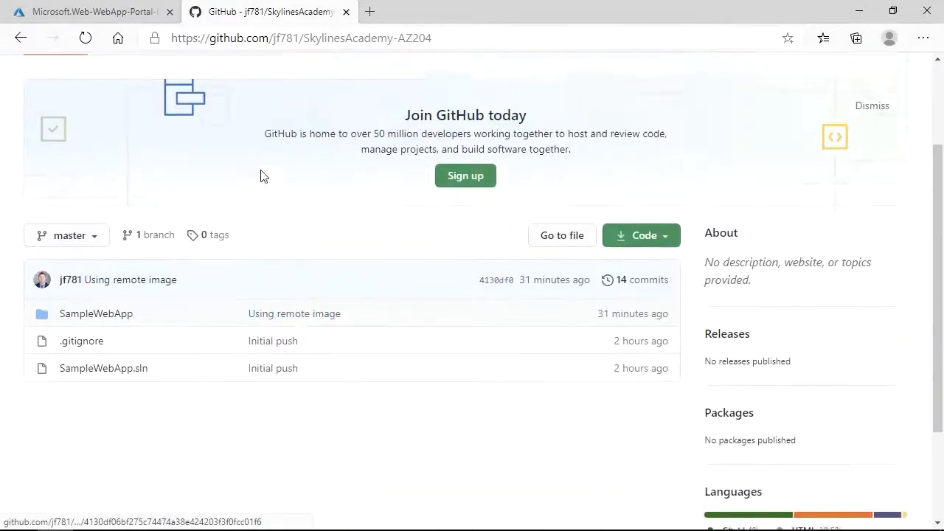
scroll(265, 175, up, 1)
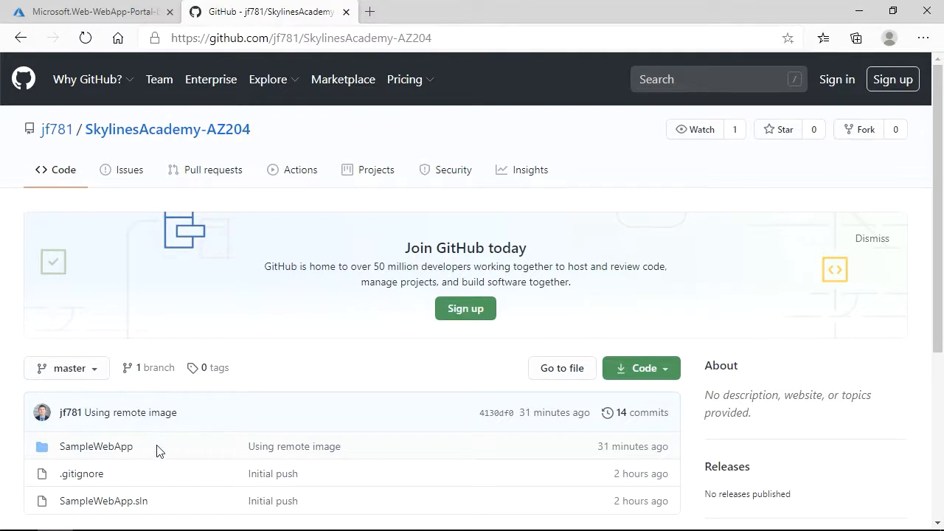
click(448, 36)
right_click(391, 38)
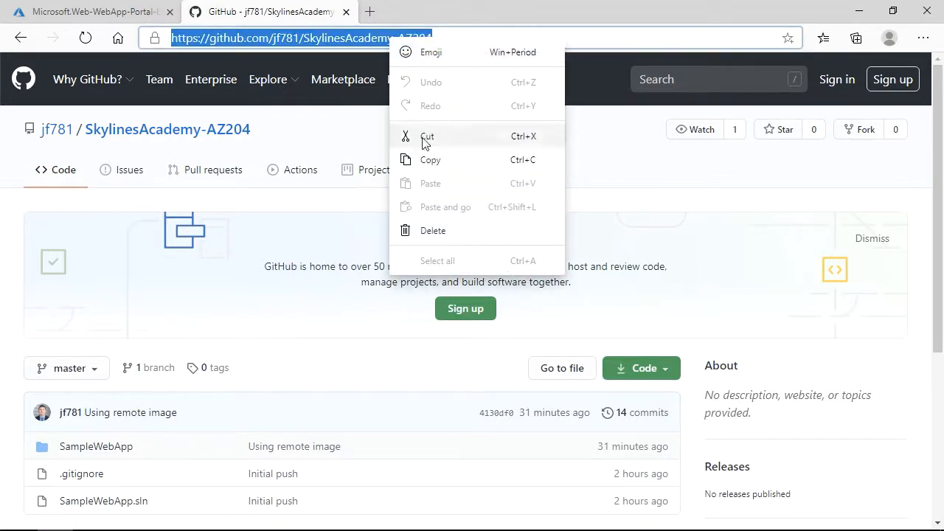
click(422, 160)
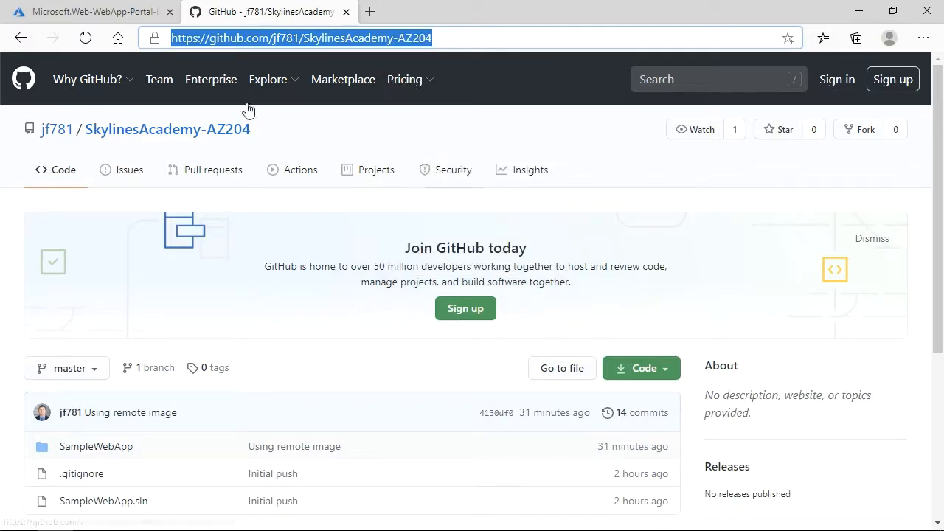
Step: Open the deployed web app in the Azure portal, and view its default site before closing that page
click(131, 13)
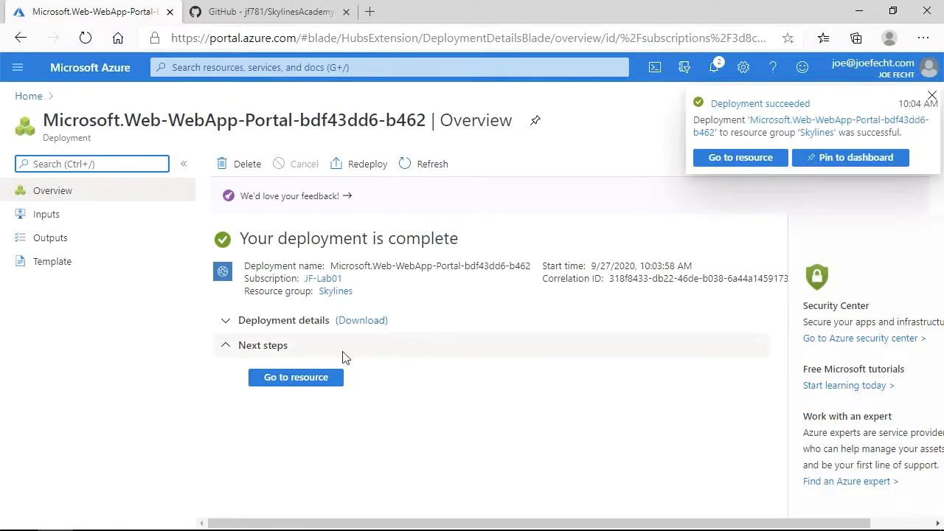
click(321, 379)
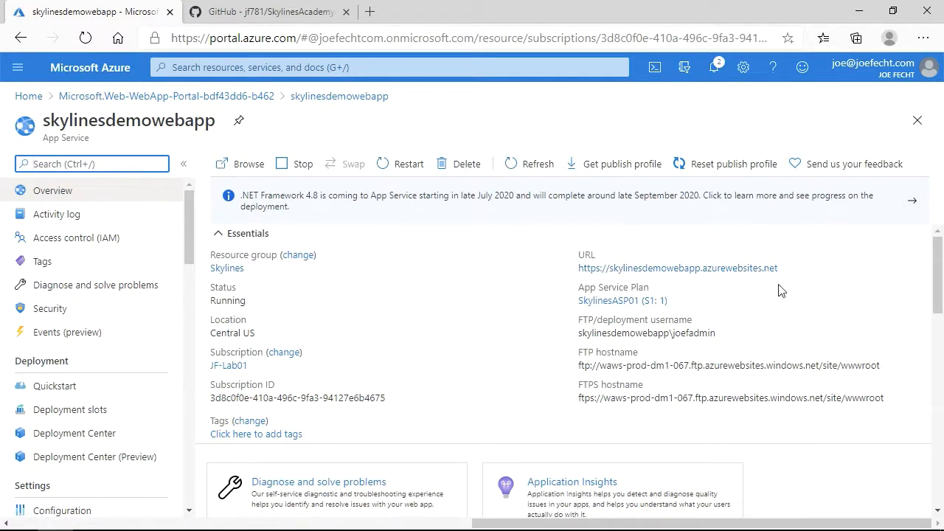
click(760, 270)
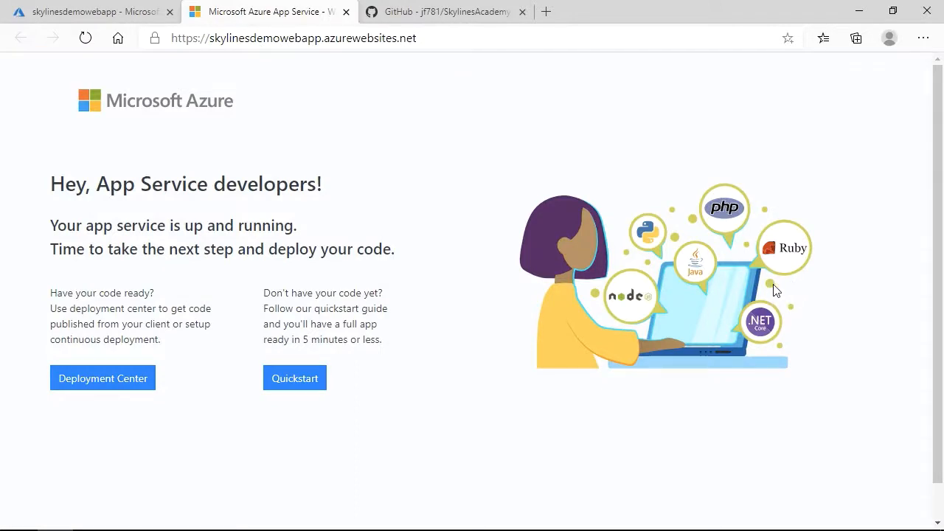
click(345, 12)
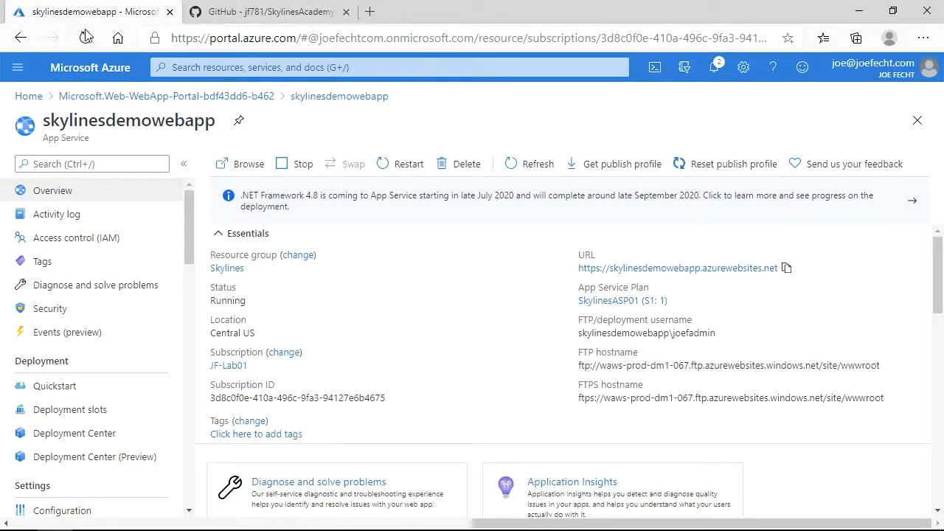
Step: In the web app's Deployment Center, choose External as the manual deployment source and App Service build service as the build provider
click(87, 440)
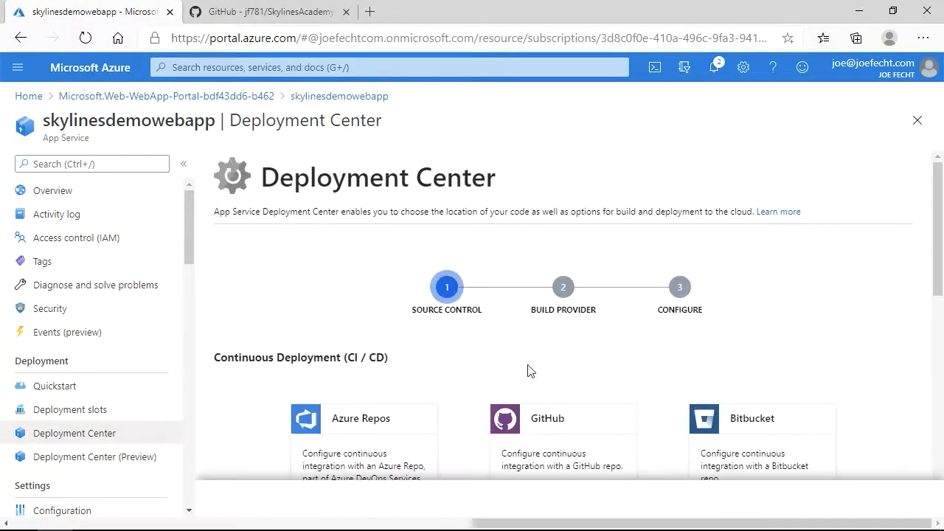
scroll(530, 370, down, 2)
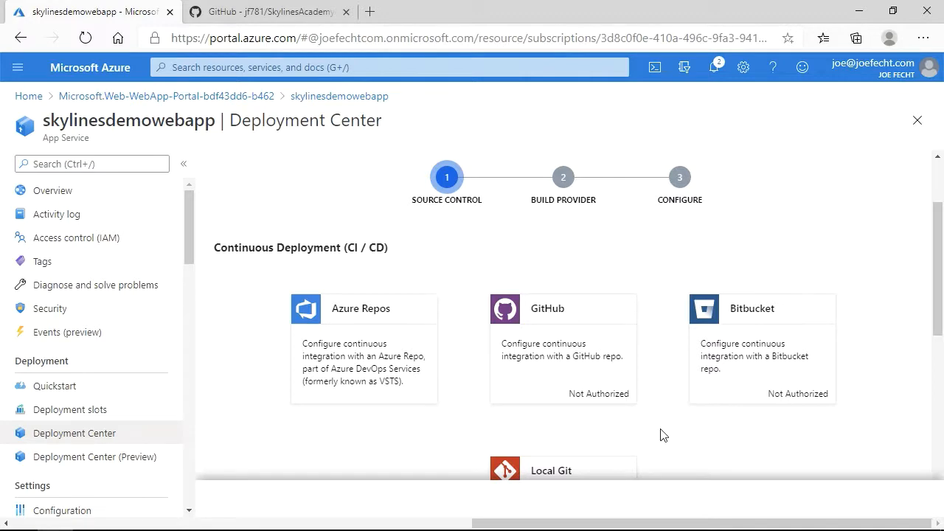
scroll(661, 435, down, 2)
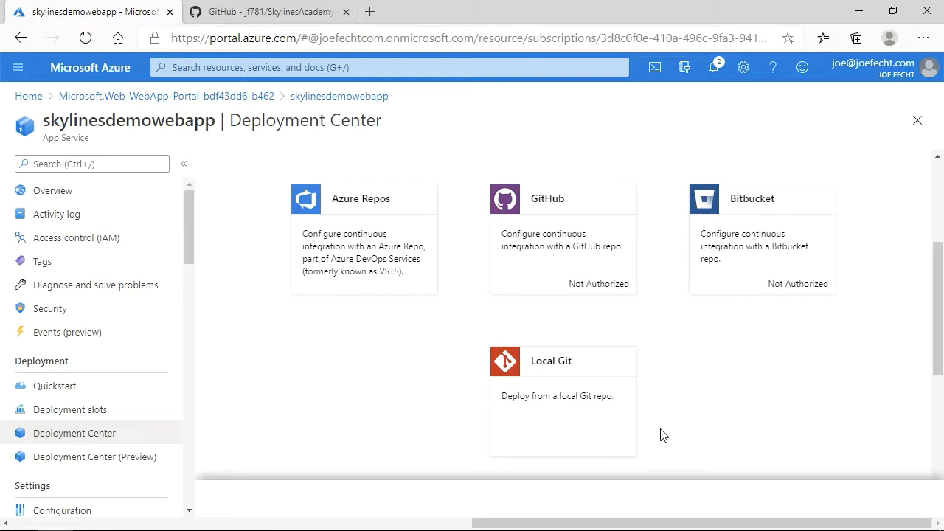
scroll(662, 435, down, 2)
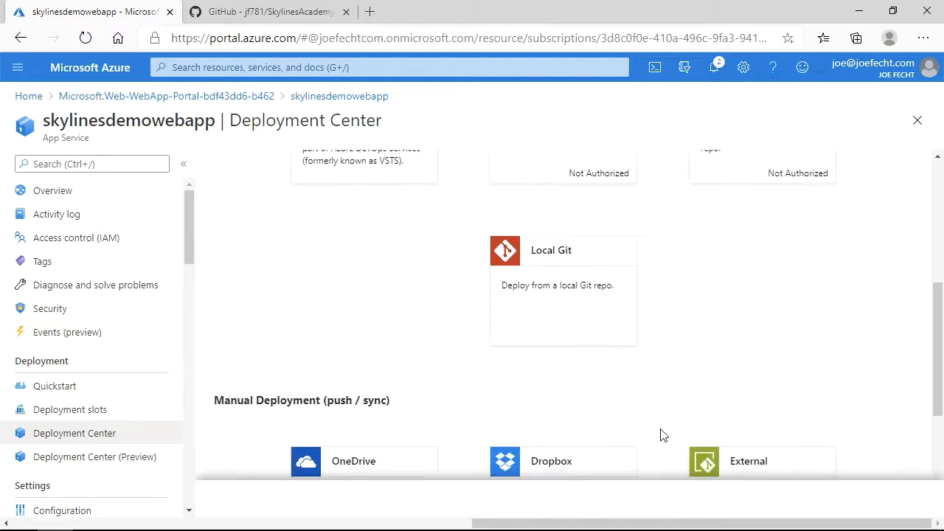
scroll(661, 435, down, 2)
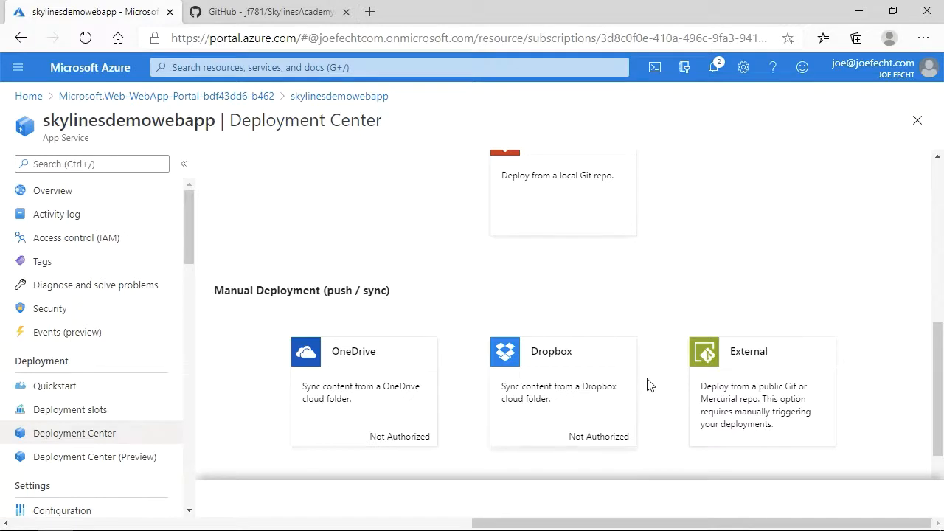
scroll(653, 386, down, 2)
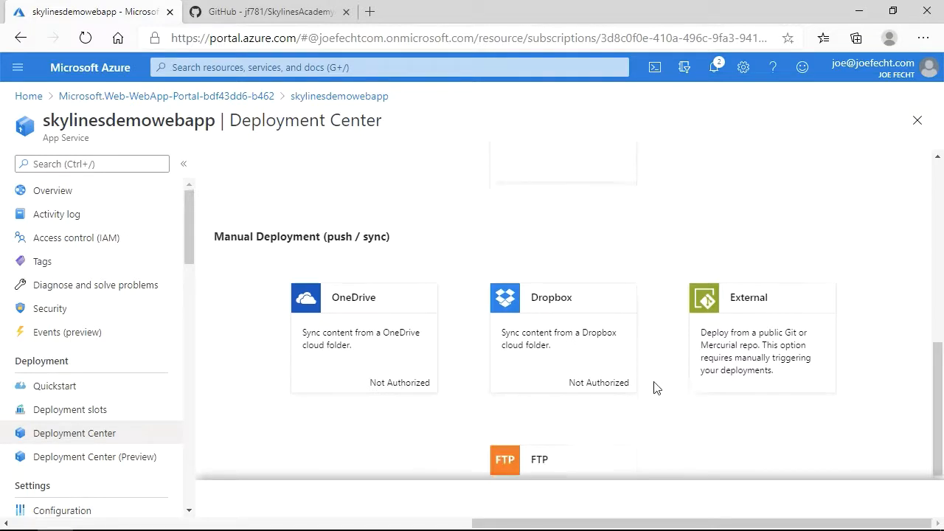
click(716, 300)
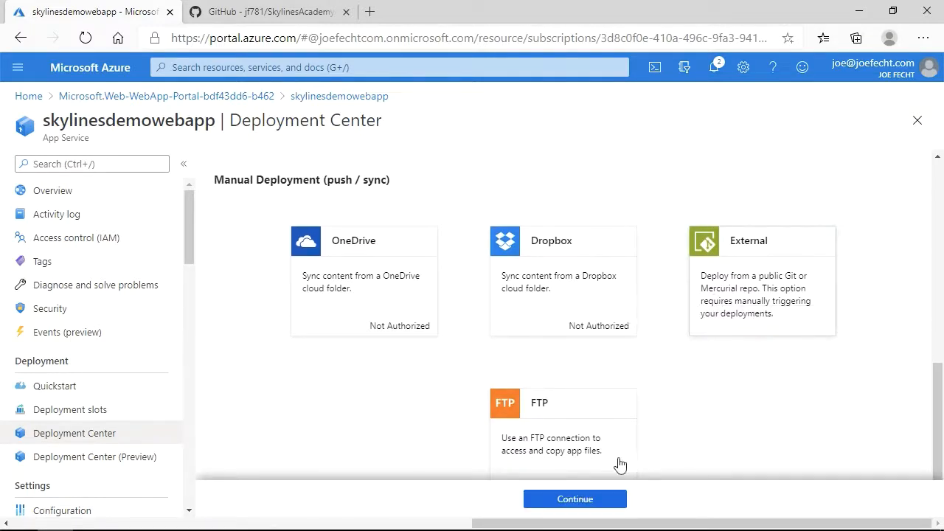
click(606, 500)
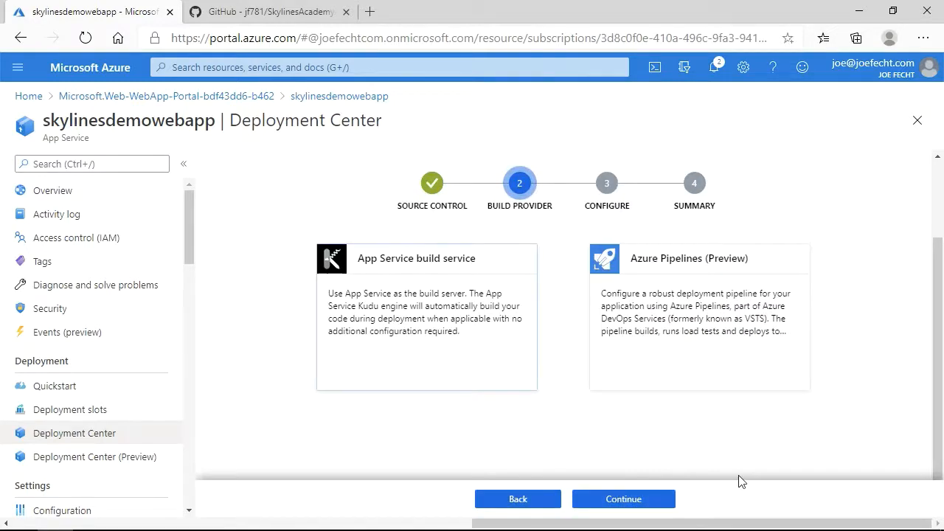
click(620, 497)
Step: Configure the code source with the SkylinesAcademy-AZ204 GitHub repository URL, branch master and private repository No, and finish the deployment setup
click(556, 269)
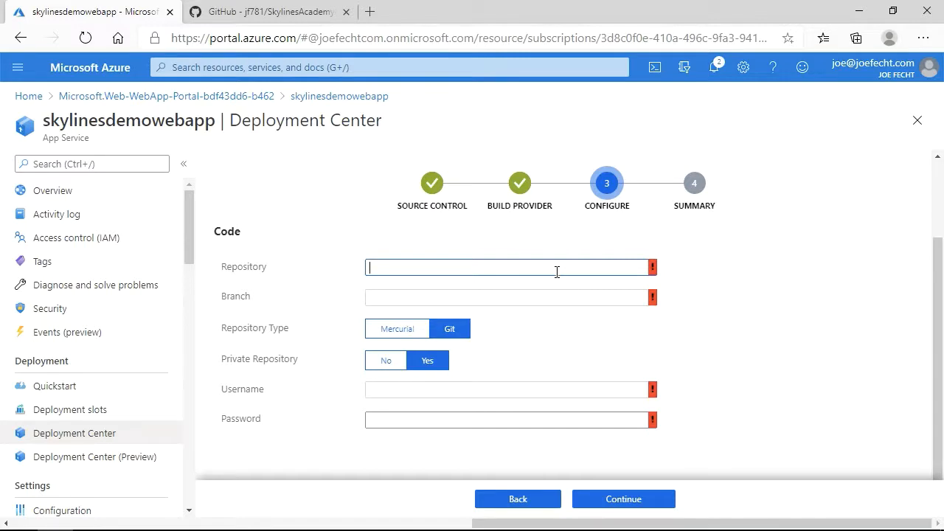
text(https://github.com/jf781/SkylinesAcademy-AZ204)
click(542, 291)
text(maste)
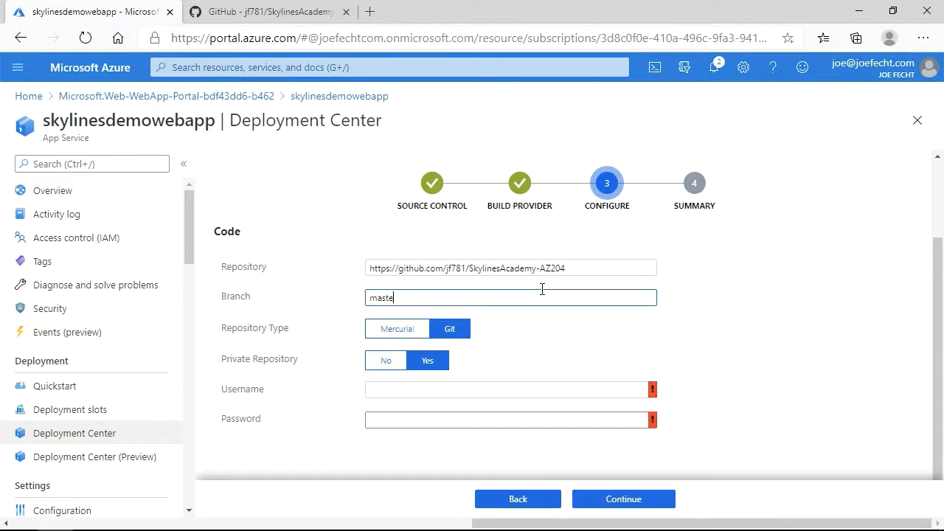
text(r)
click(389, 362)
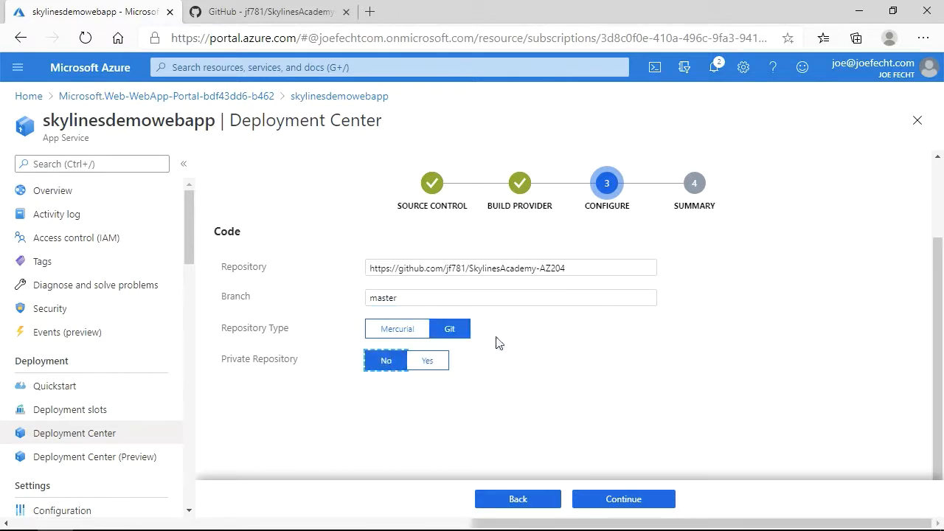
click(625, 499)
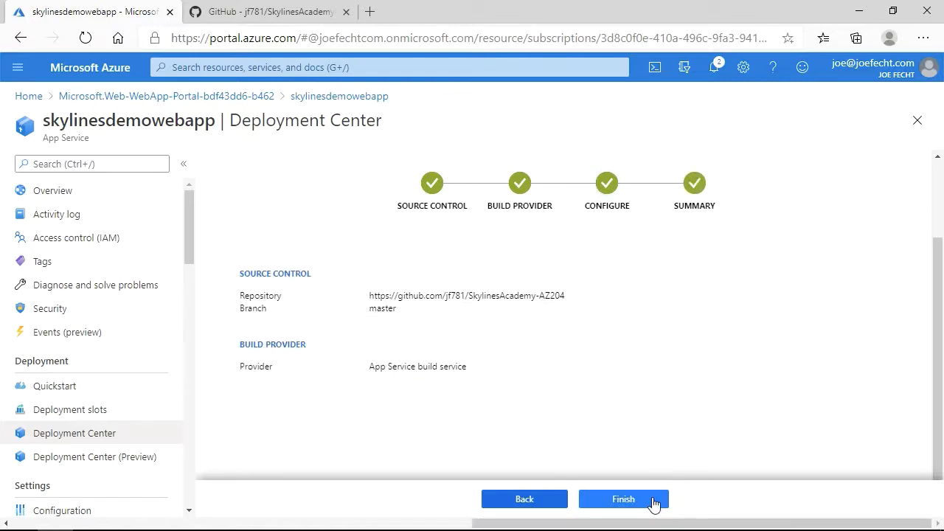
click(655, 501)
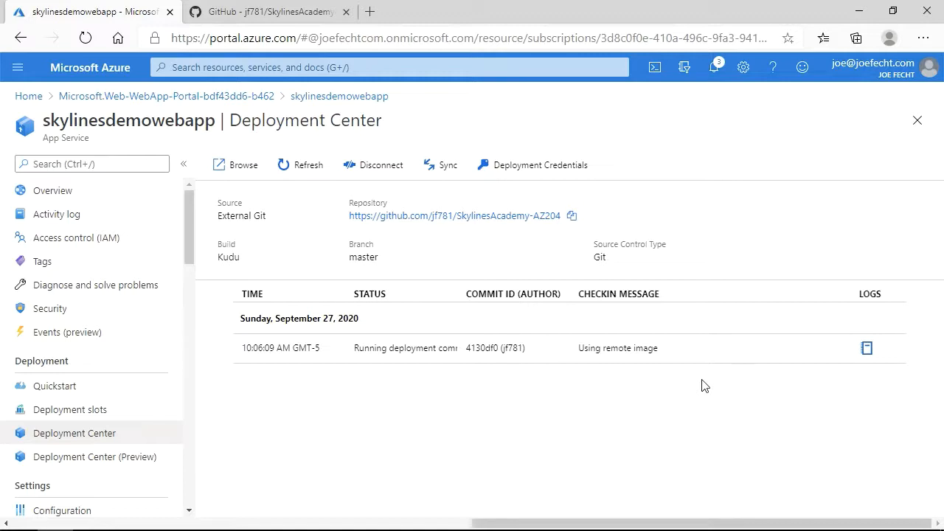
Step: Refresh the deployment status and open the web app's site through the URL in its overview
click(306, 170)
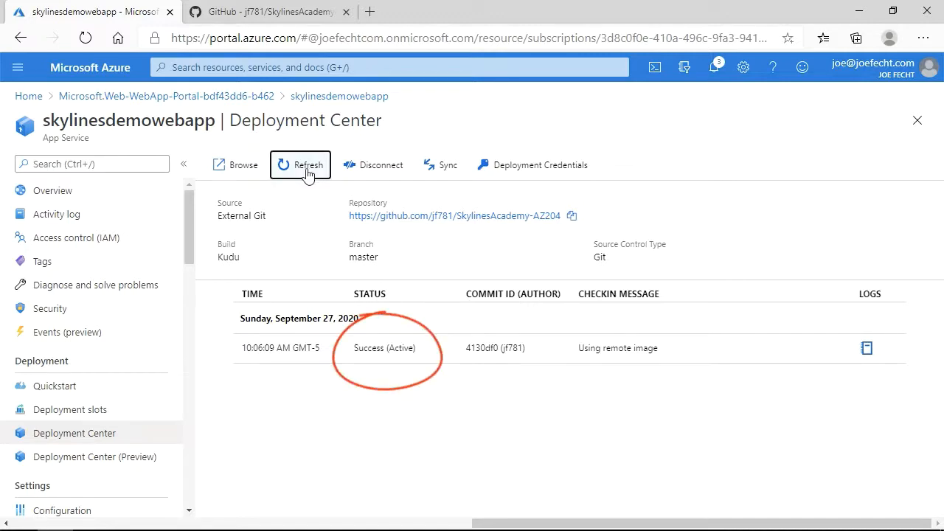
click(109, 195)
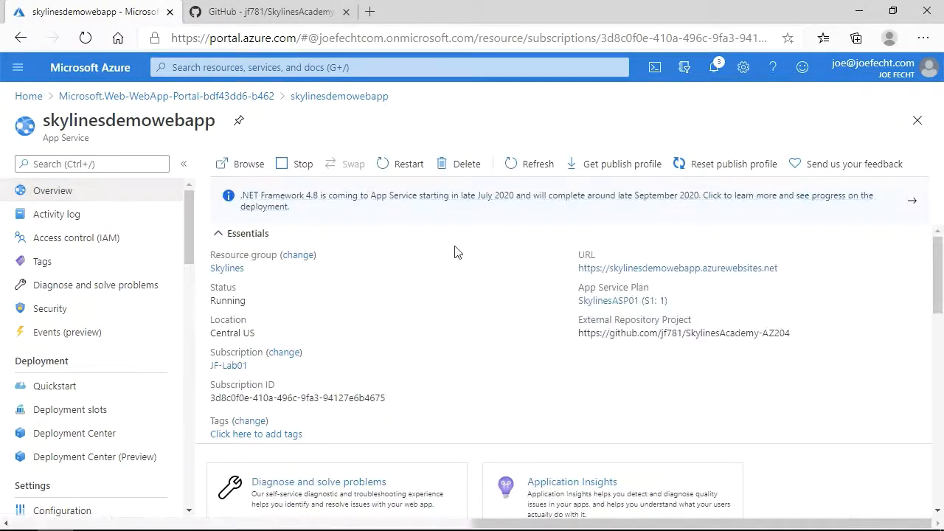
click(617, 269)
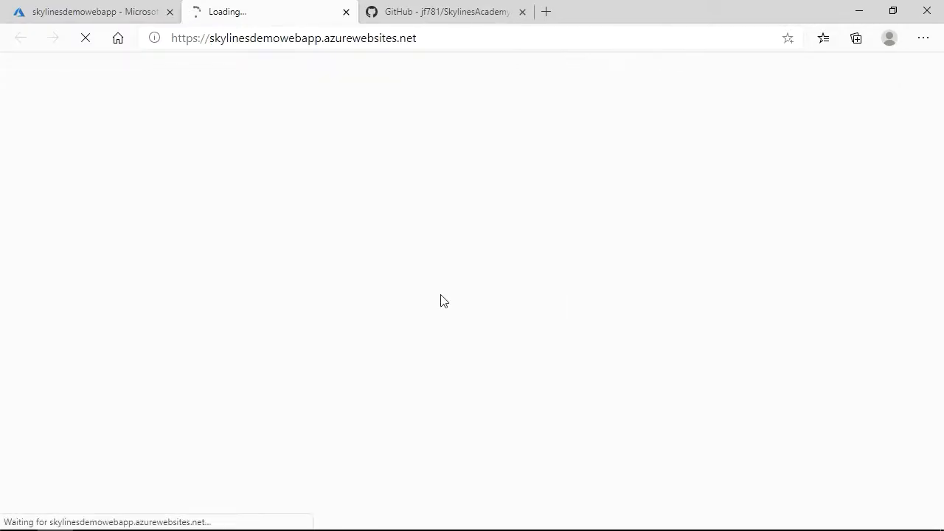